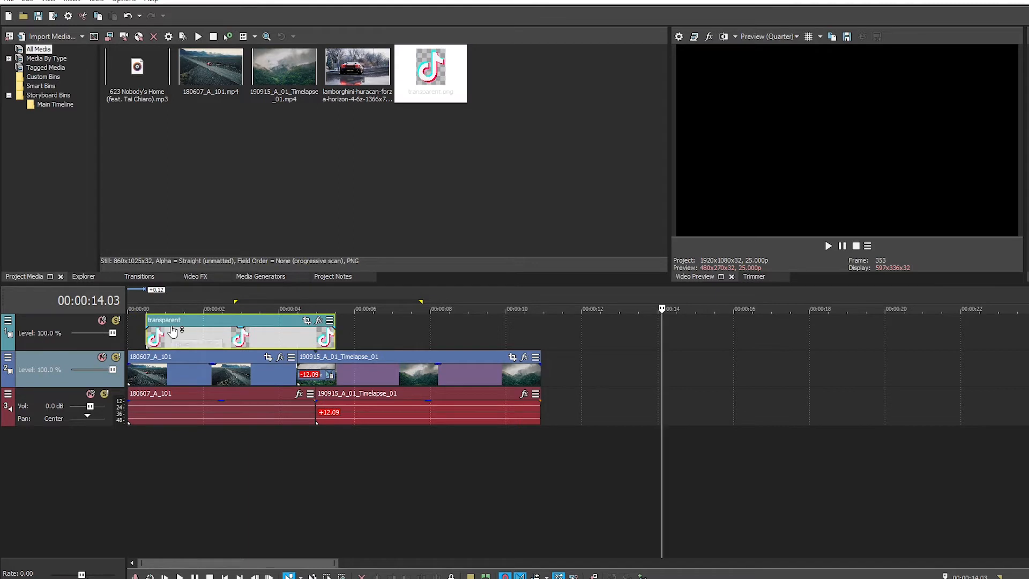
- Stretch the transparent logo event from the timeline start to the end of the clips below, and place the playhead at 00:00:08.23
drag(173, 333, 154, 334)
drag(312, 337, 542, 349)
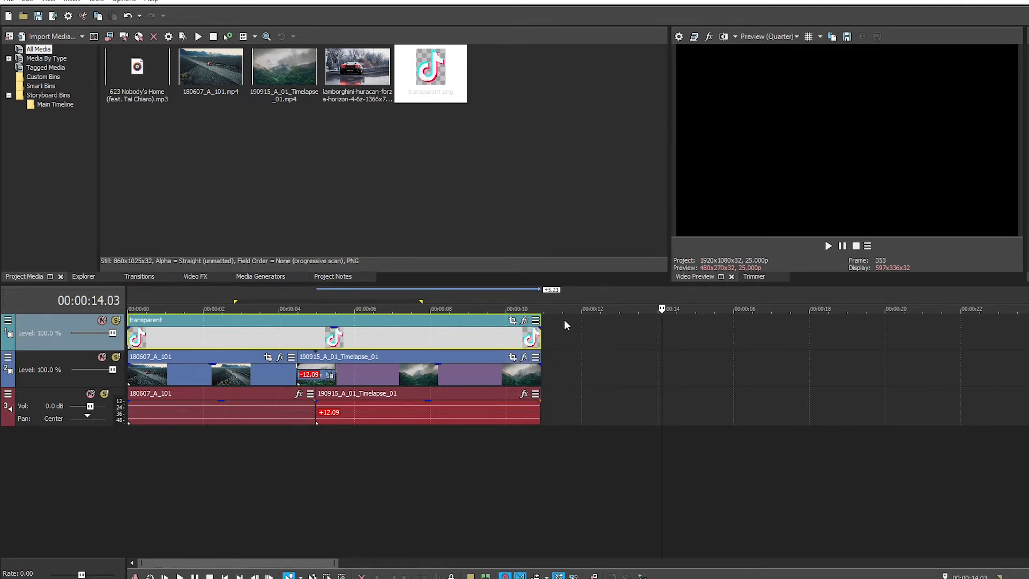
click(513, 320)
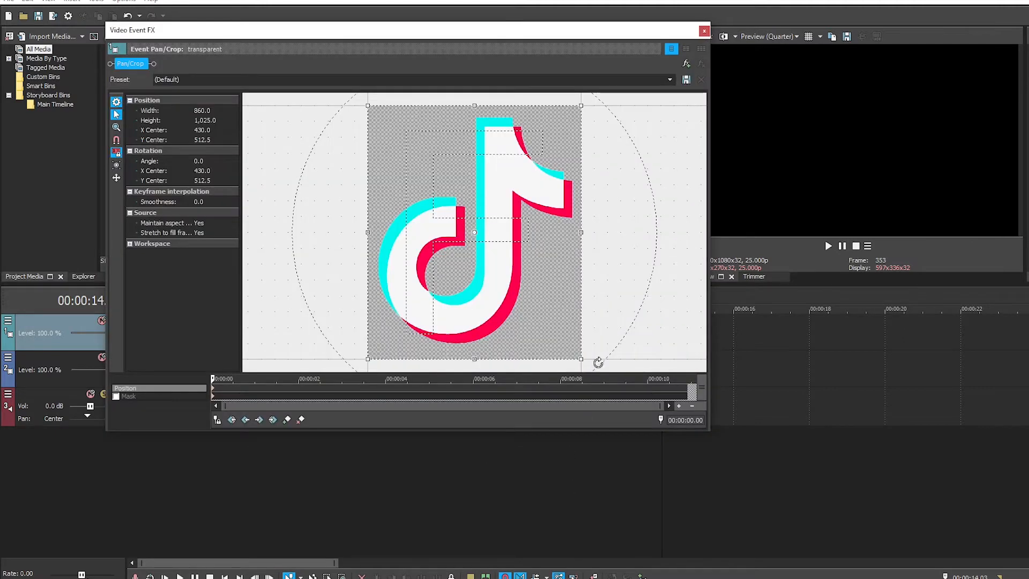
click(704, 31)
click(465, 369)
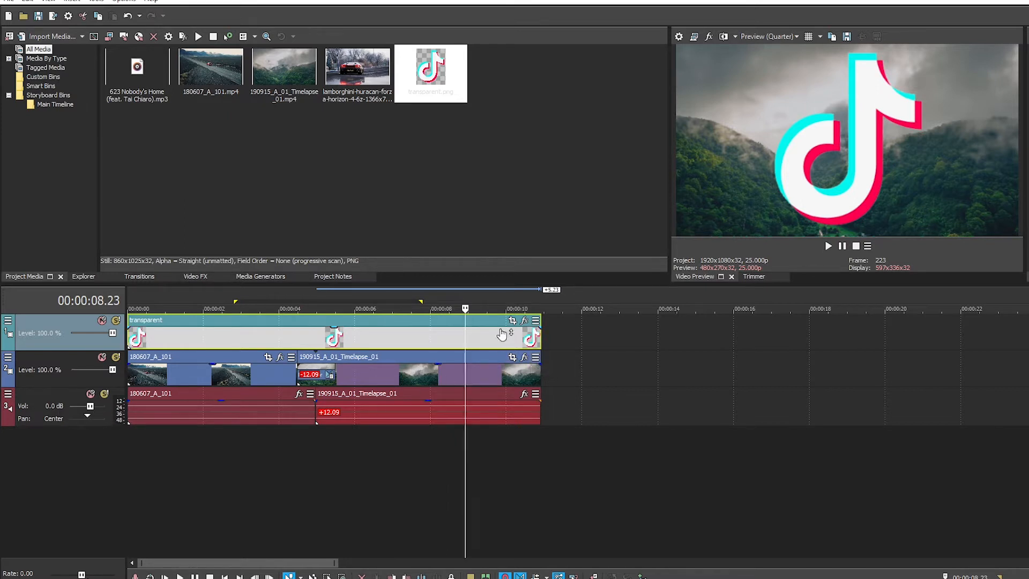
- Try to reposition the logo in Event Pan/Crop with a frame about 869 × 1,036, centred at about X 134, Y 850
click(524, 320)
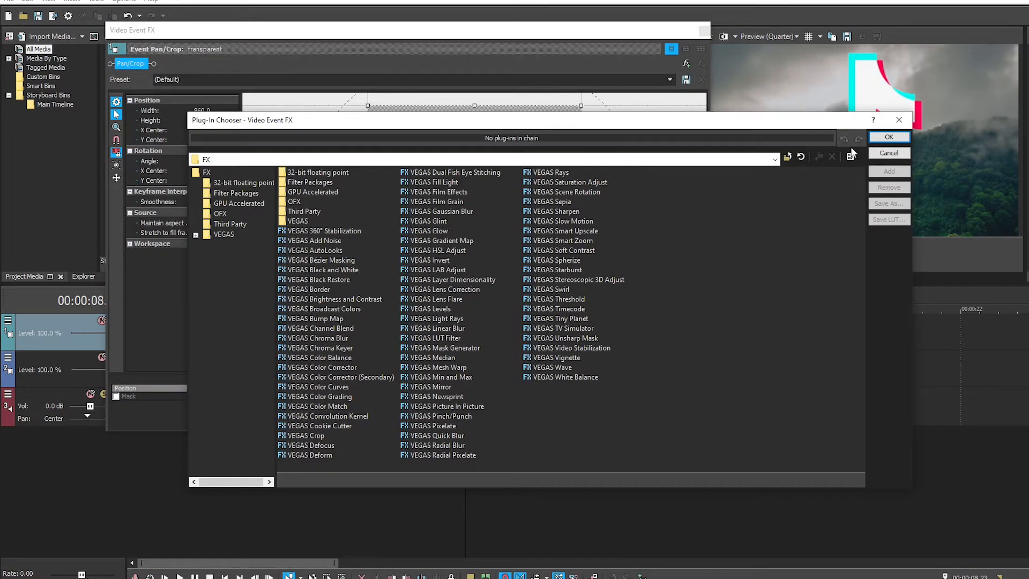
click(889, 137)
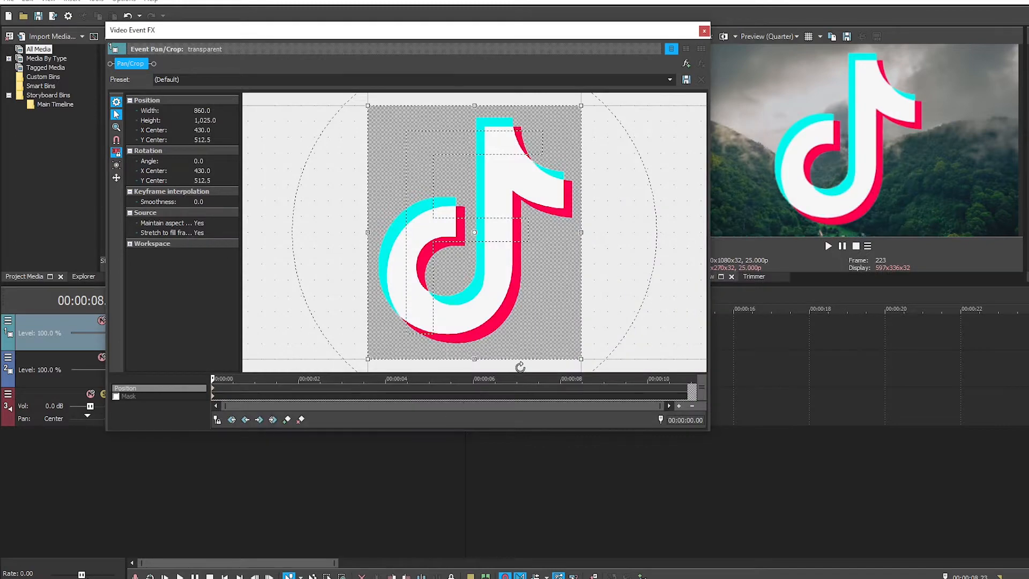
scroll(515, 316, down, 2)
scroll(512, 310, down, 3)
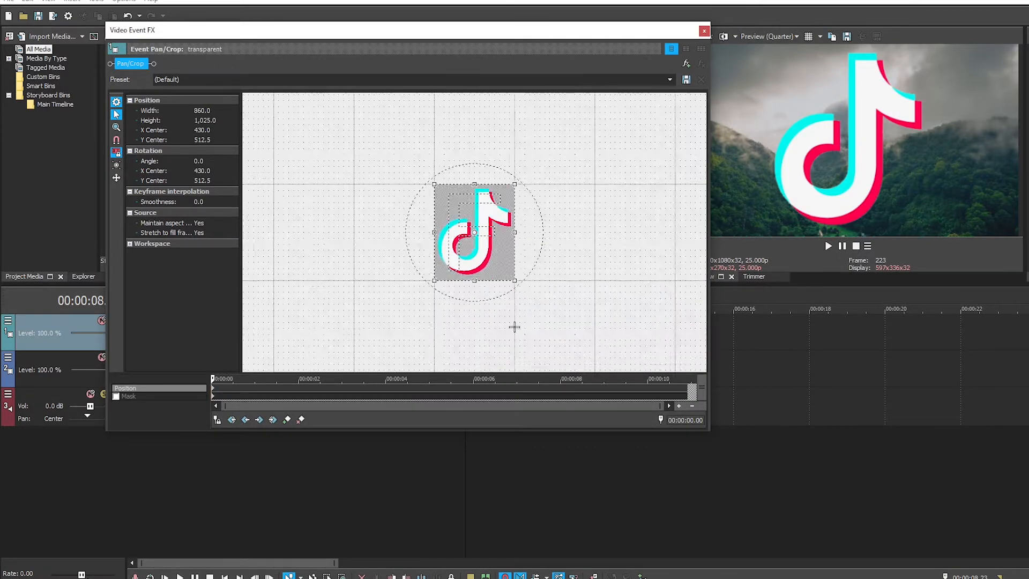
scroll(515, 326, up, 2)
scroll(519, 324, down, 1)
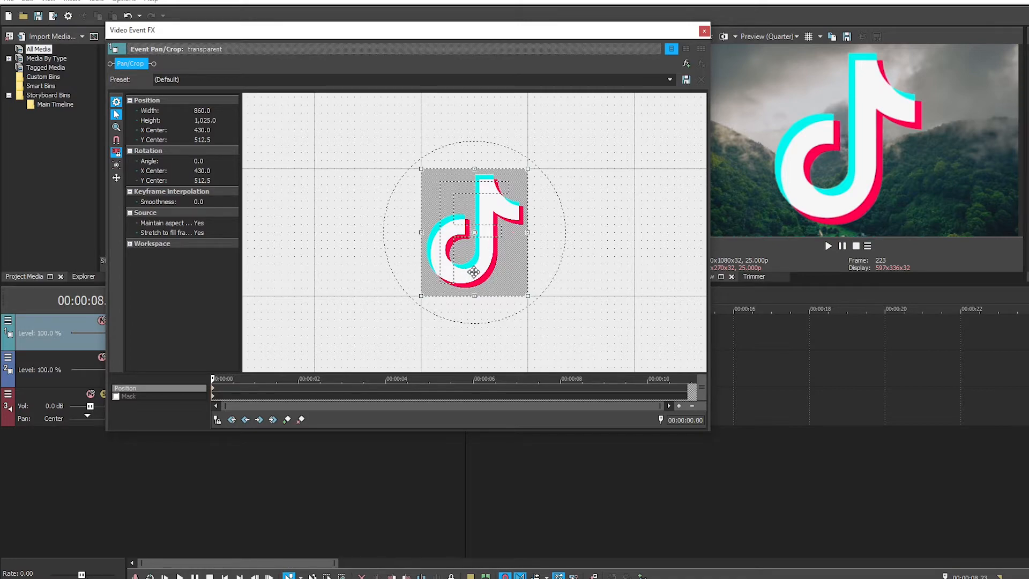
drag(469, 271, 370, 324)
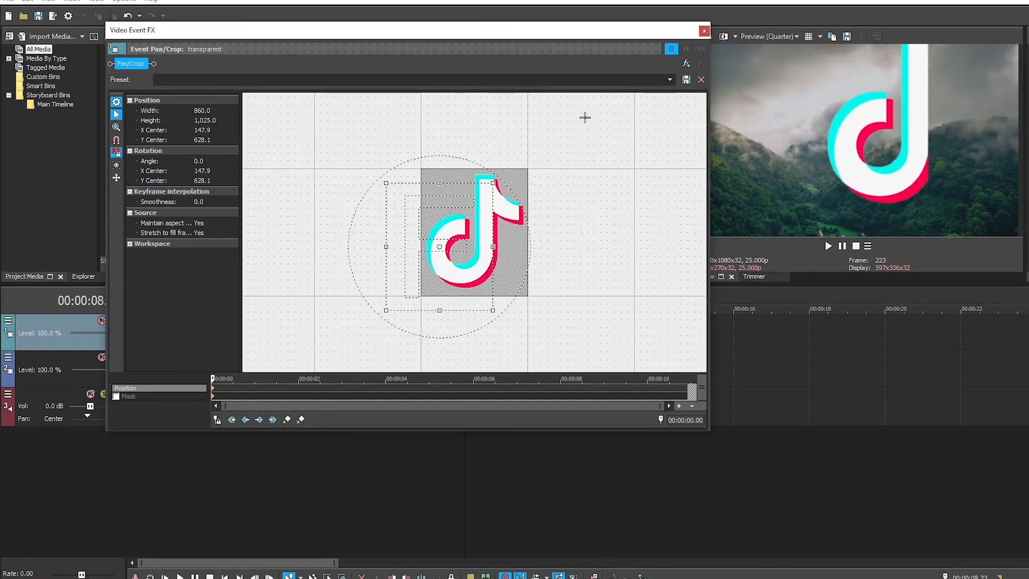
drag(594, 30, 505, 19)
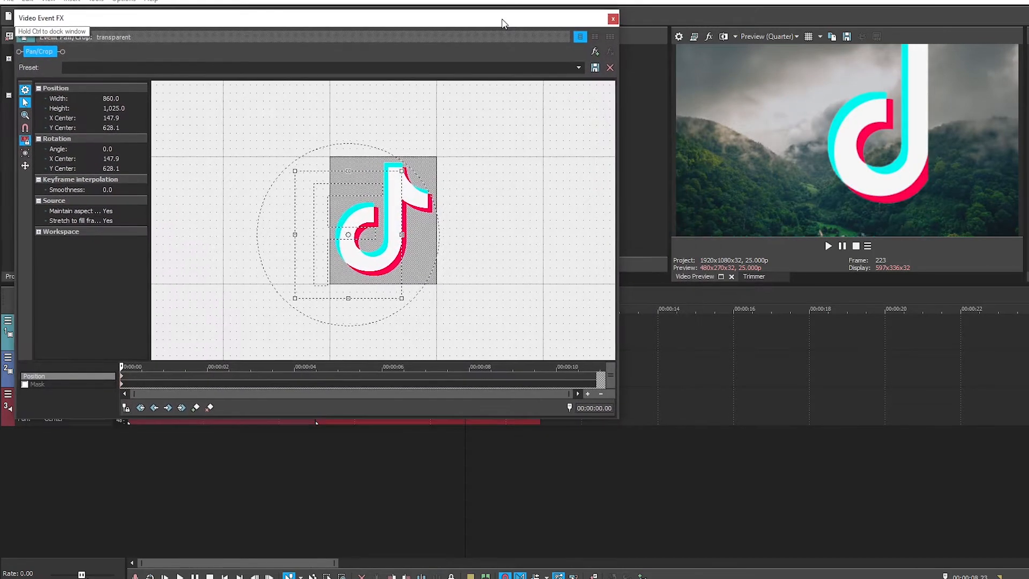
drag(400, 198, 401, 198)
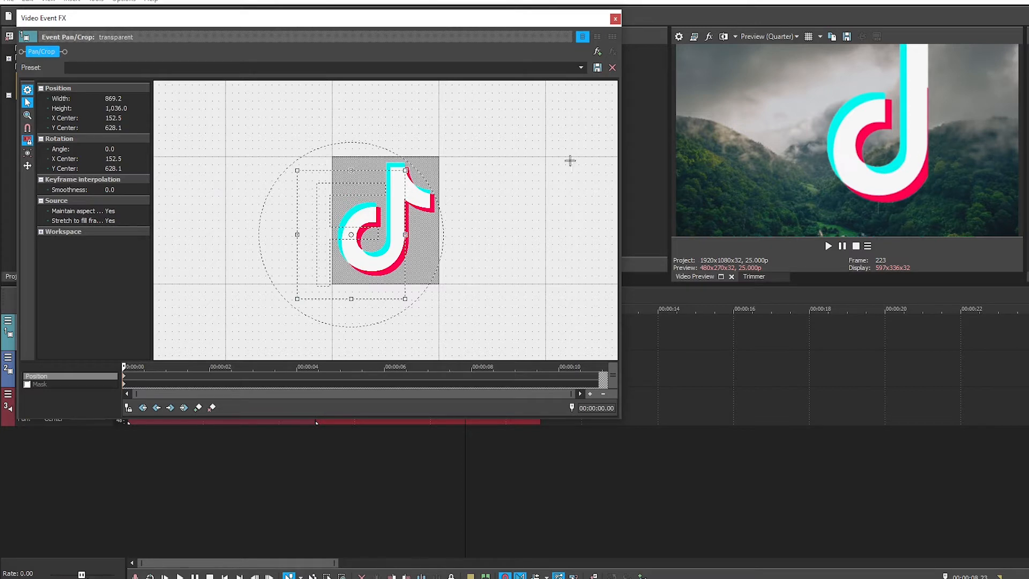
drag(409, 167, 378, 261)
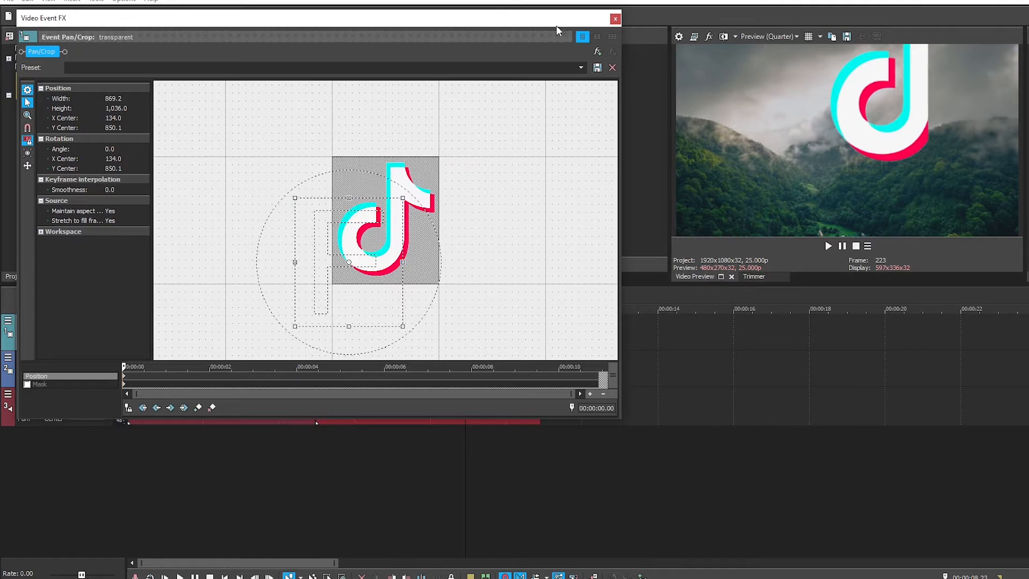
click(615, 18)
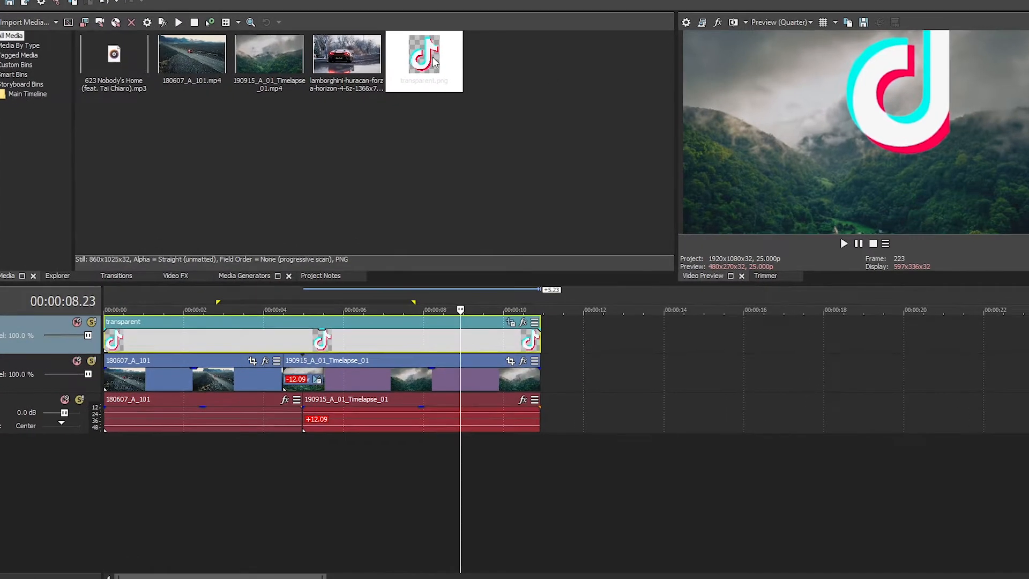
- Compare the frame dimensions in the media properties of transparent.png and 180607_A_101.mp4
right_click(435, 63)
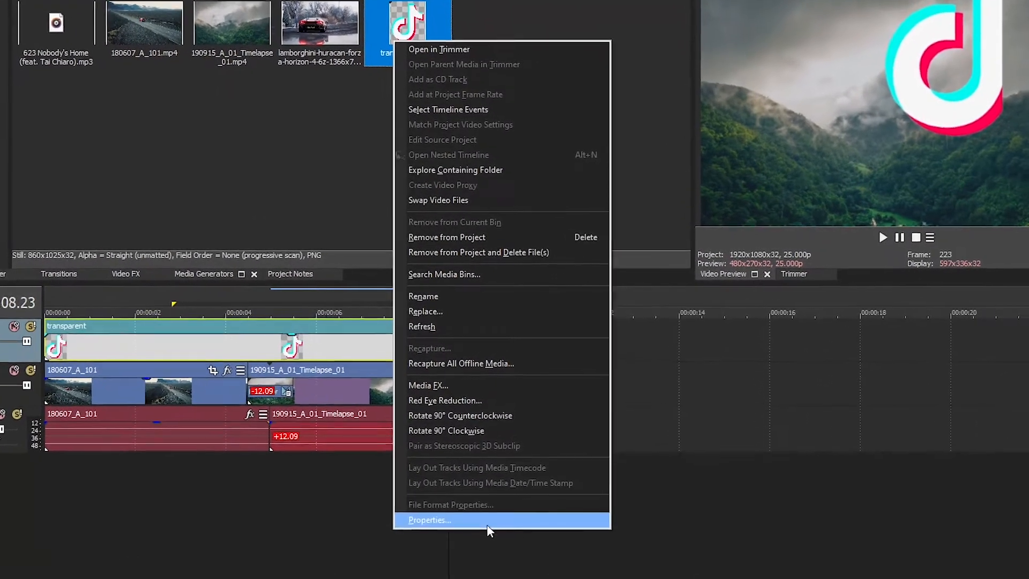
click(491, 496)
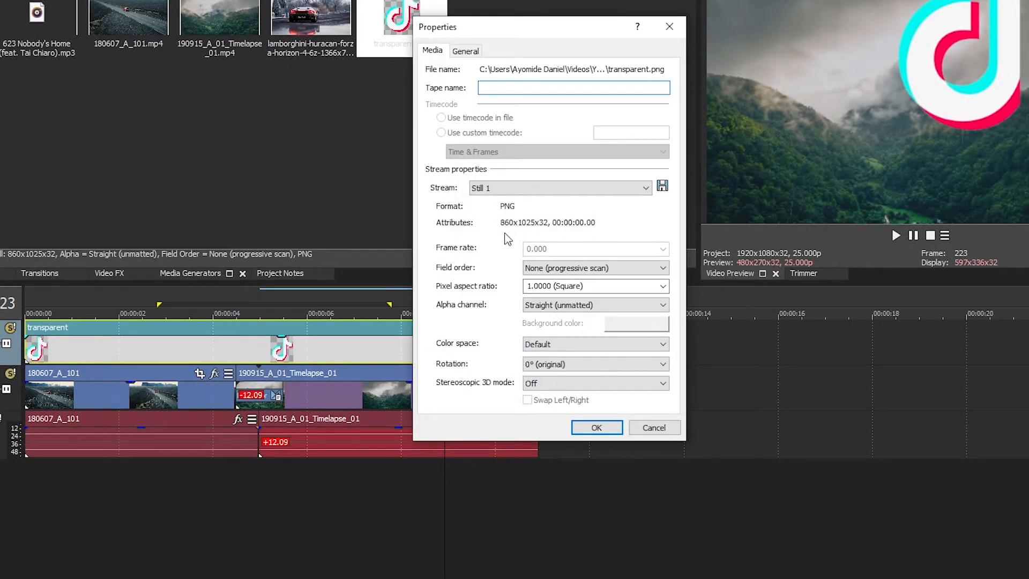
click(597, 427)
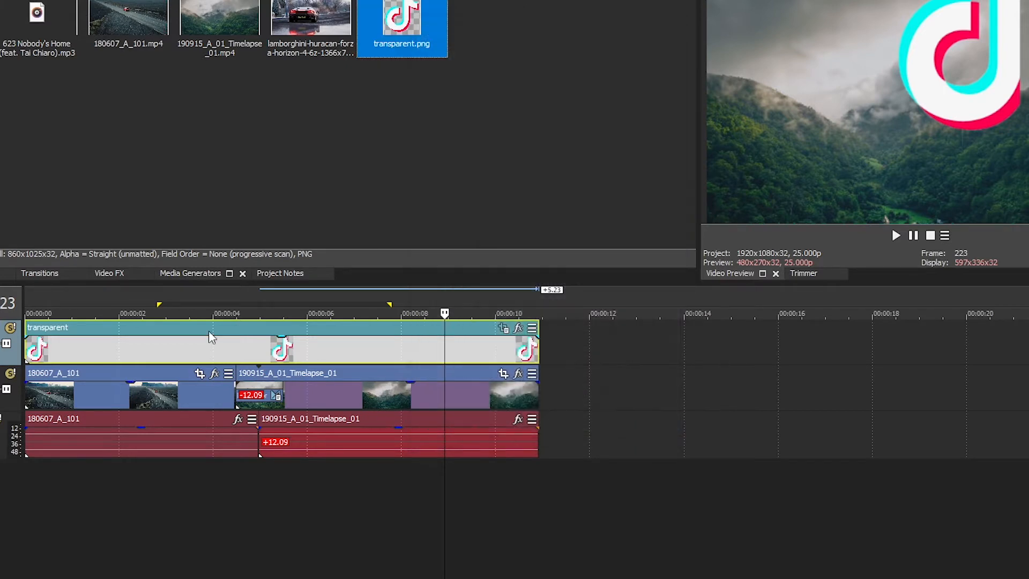
right_click(155, 46)
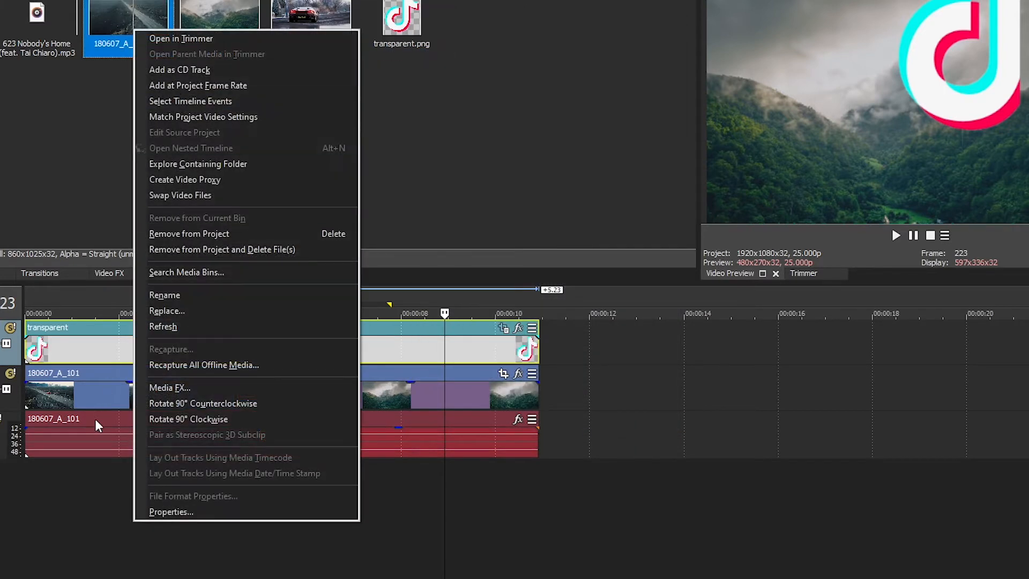
click(177, 512)
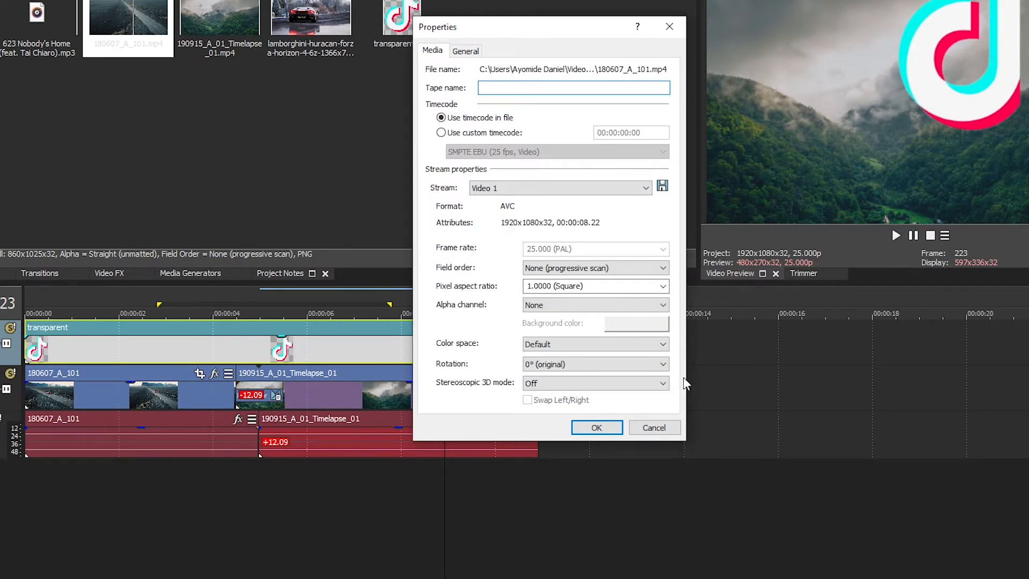
click(654, 428)
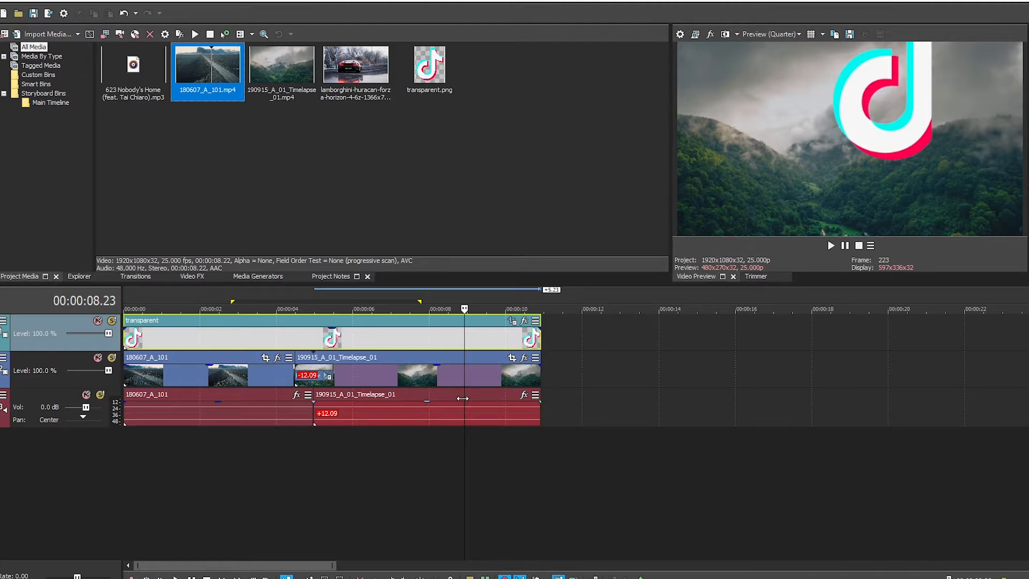
- Apply the 16:9 Widescreen TV aspect ratio preset to the logo event's Pan/Crop frame
click(512, 321)
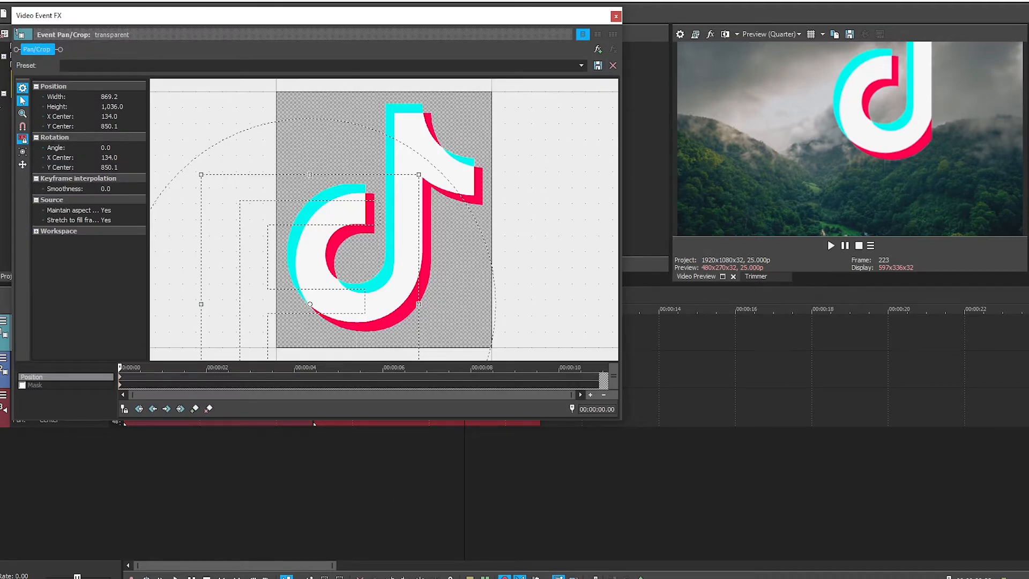
click(616, 17)
click(512, 320)
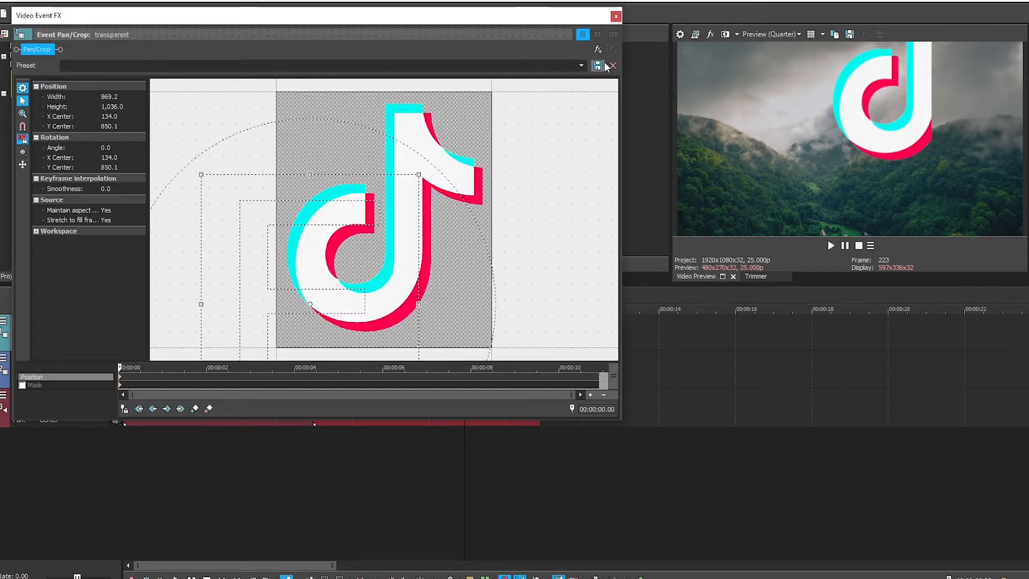
click(582, 65)
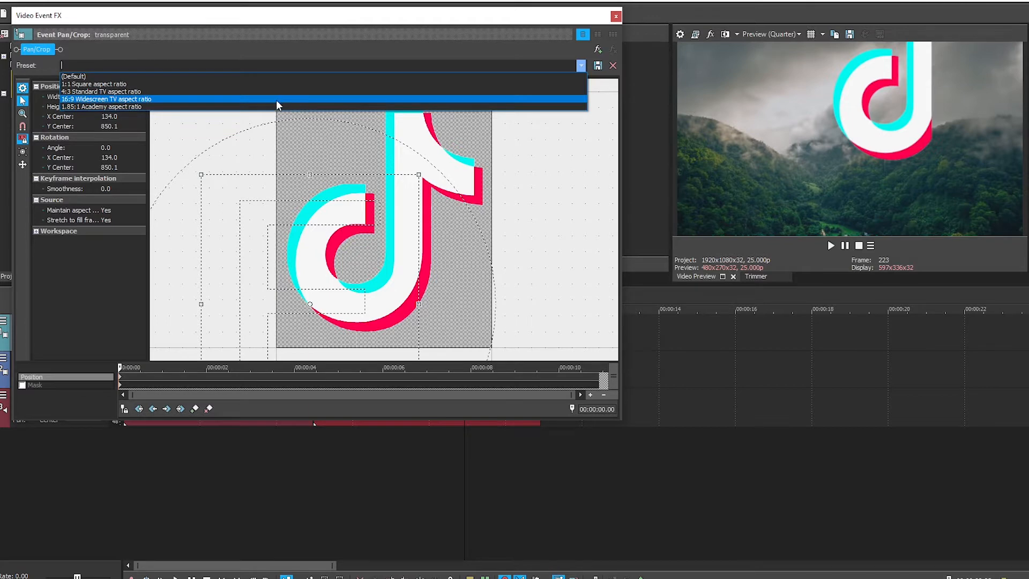
click(275, 100)
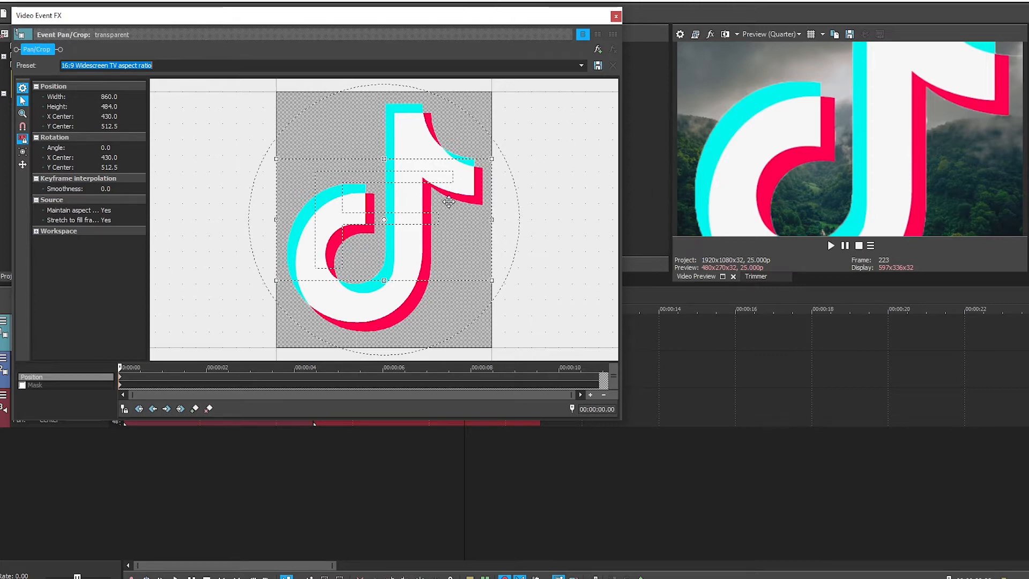
- Enlarge the logo's crop frame to about 3,017 × 1,698 and centre it at about X 316, Y 556
click(418, 209)
drag(418, 208, 476, 198)
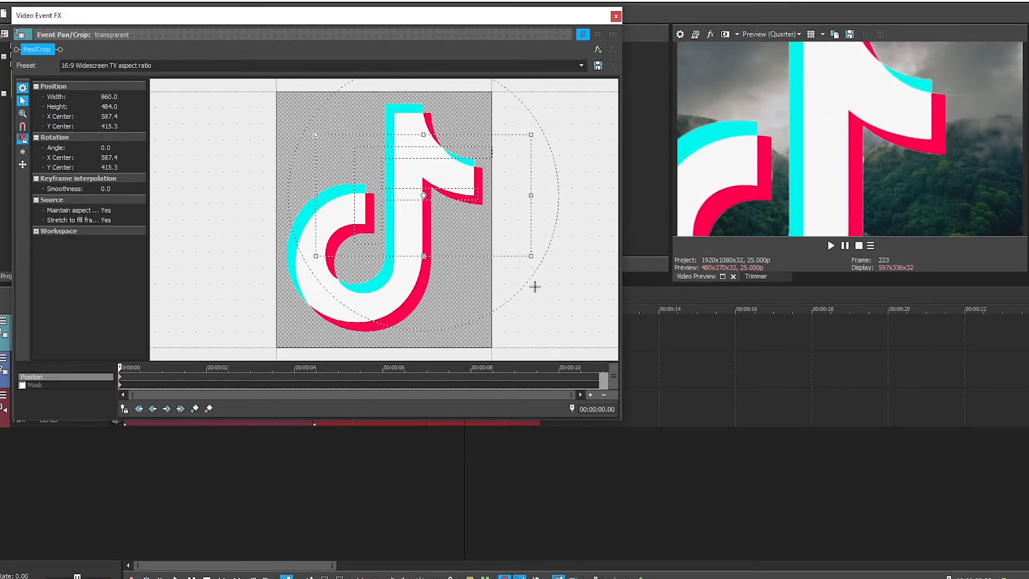
drag(534, 253, 680, 371)
scroll(354, 212, down, 4)
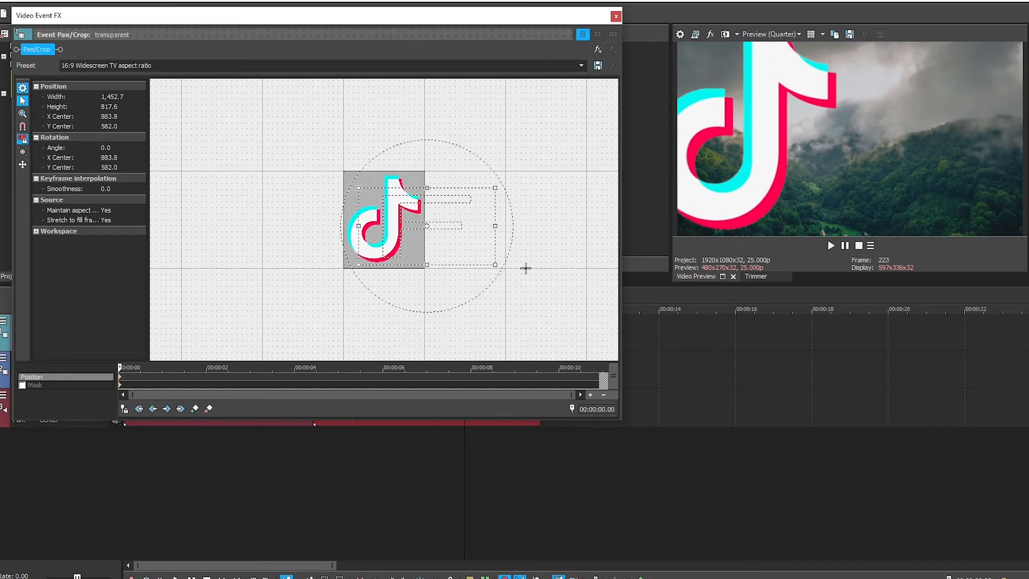
drag(497, 264, 603, 354)
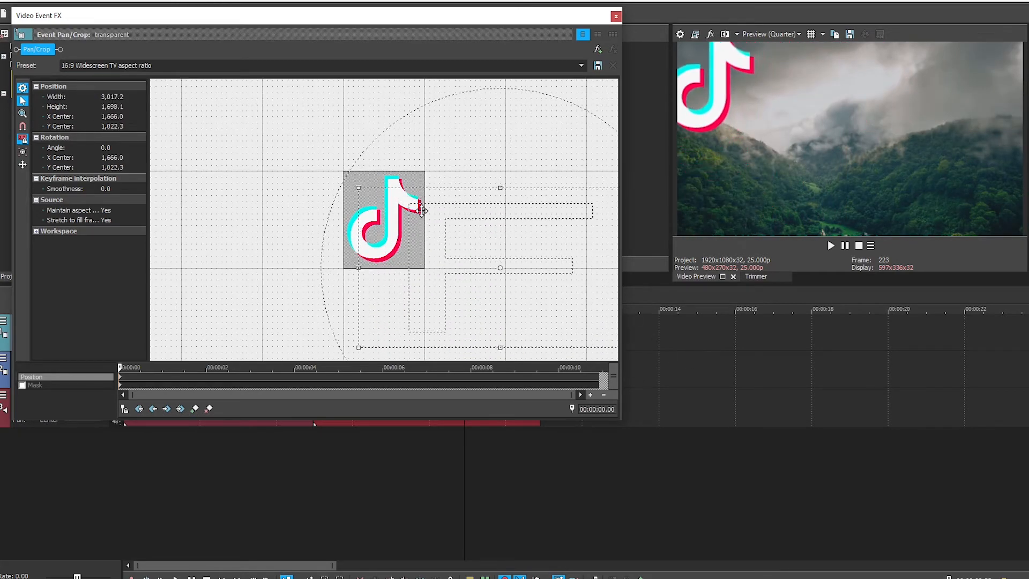
drag(422, 211, 290, 161)
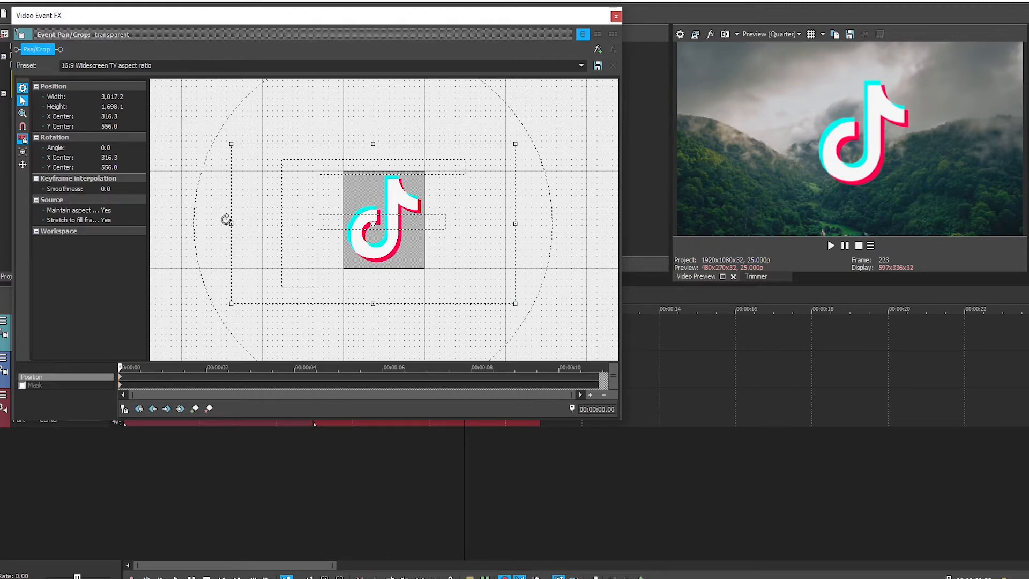
- Enlarge the crop frame to about 6,880 × 3,872 and move its centre to about X 3,342, Y 1,765, putting the logo in the preview's upper-left corner
drag(512, 302, 919, 428)
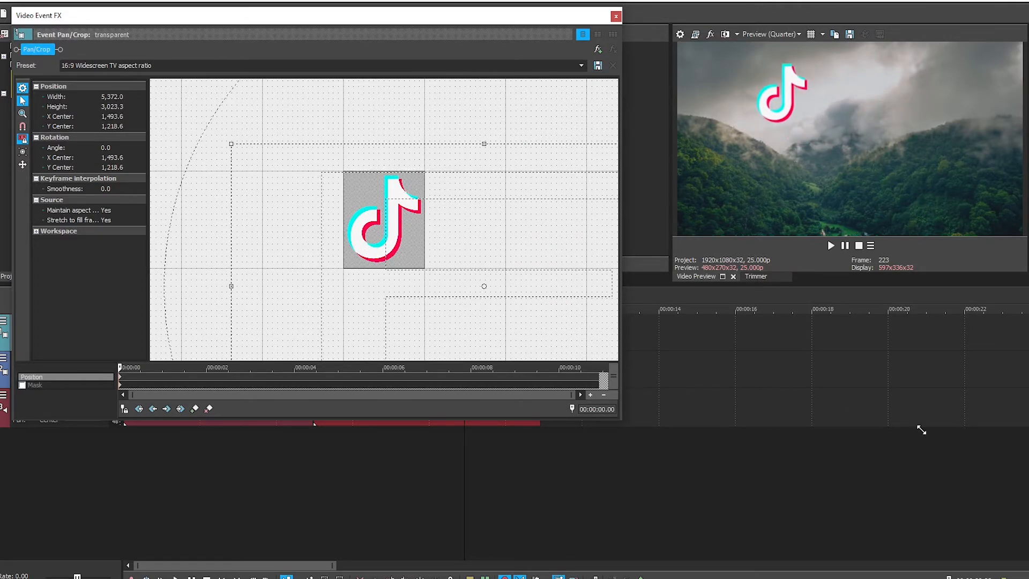
scroll(473, 248, down, 4)
scroll(496, 261, down, 2)
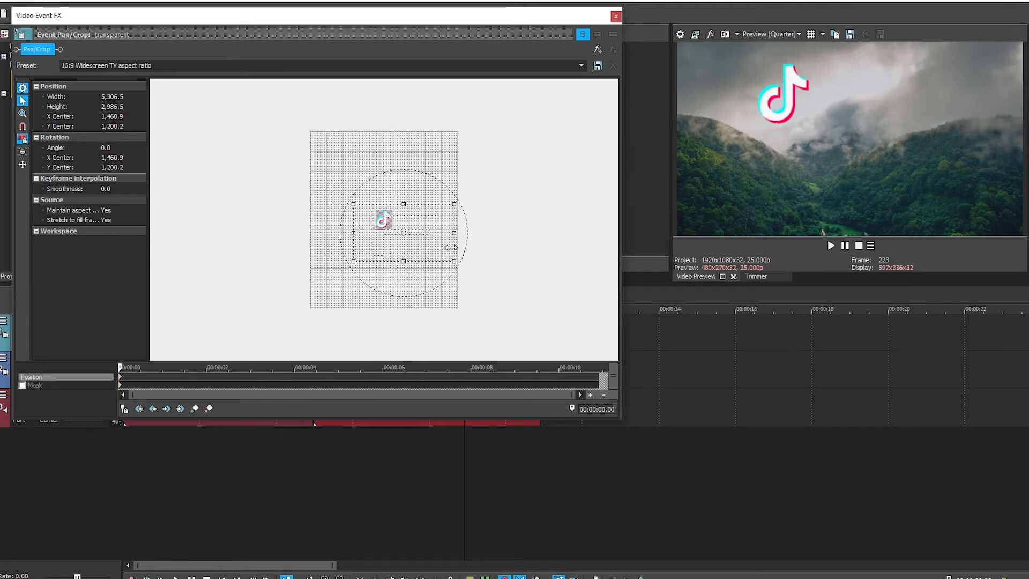
drag(455, 263, 576, 310)
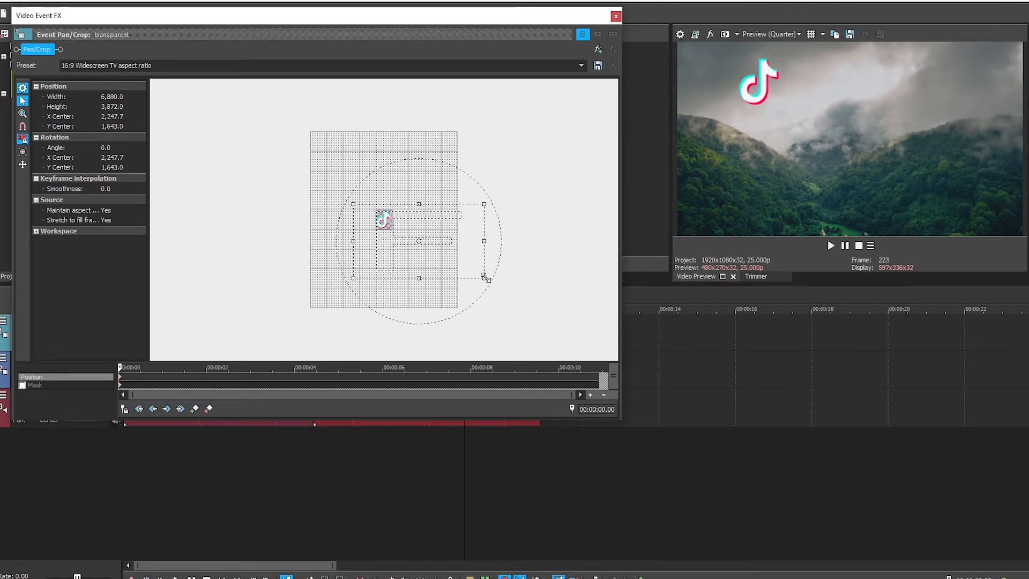
drag(400, 248, 423, 255)
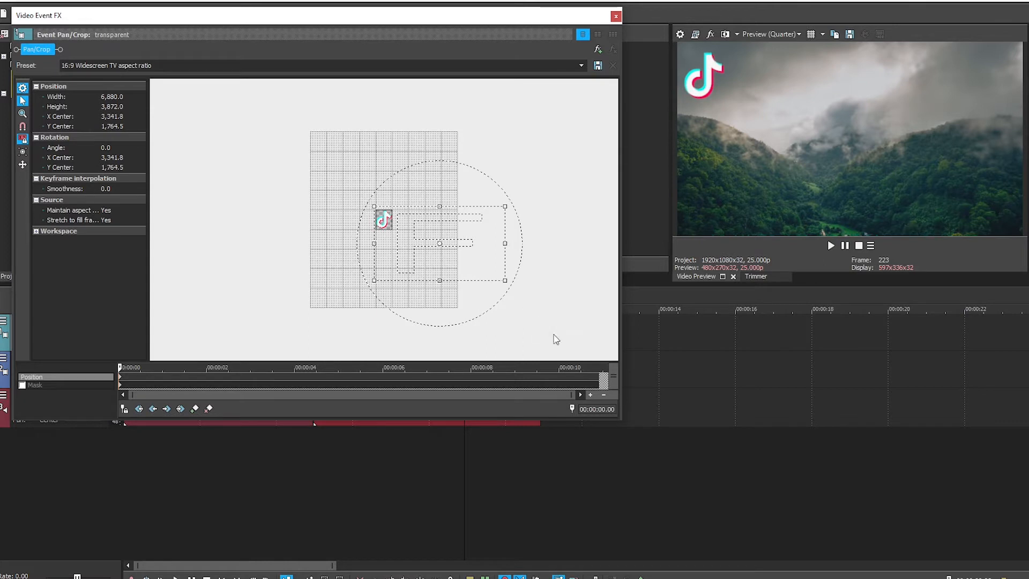
- Move the crop frame just past the logo's right edge, centred at about X 4,300, Y 1,925, so the logo sits off-screen at the first keyframe
drag(412, 244, 504, 240)
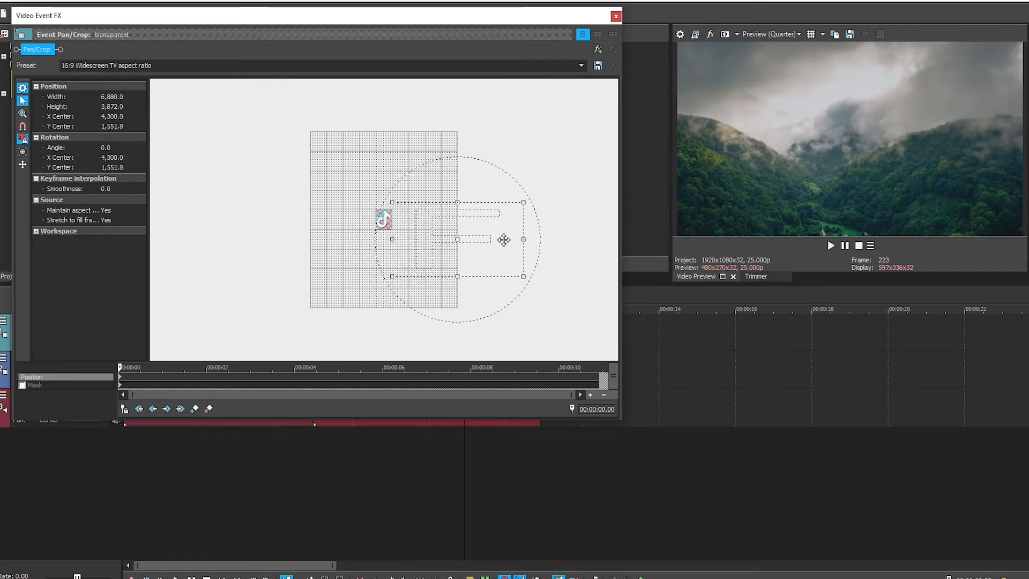
drag(433, 239, 284, 262)
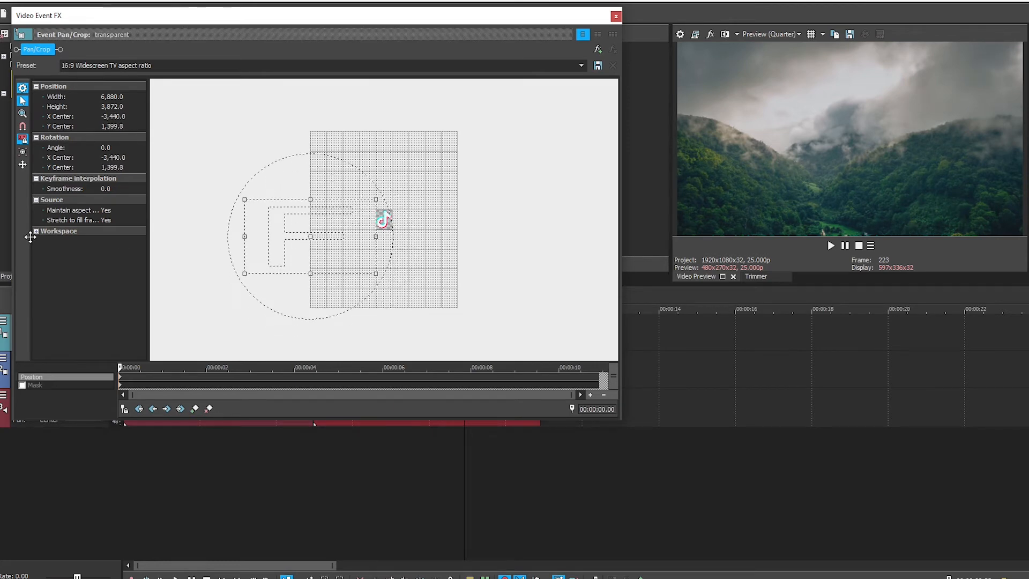
drag(310, 260, 457, 229)
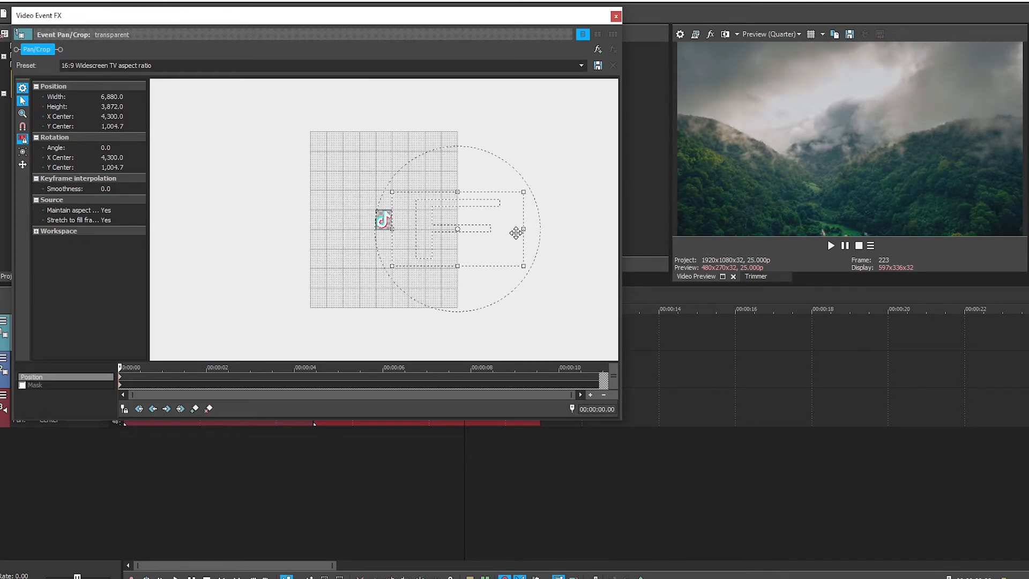
drag(524, 230, 525, 245)
scroll(385, 220, up, 5)
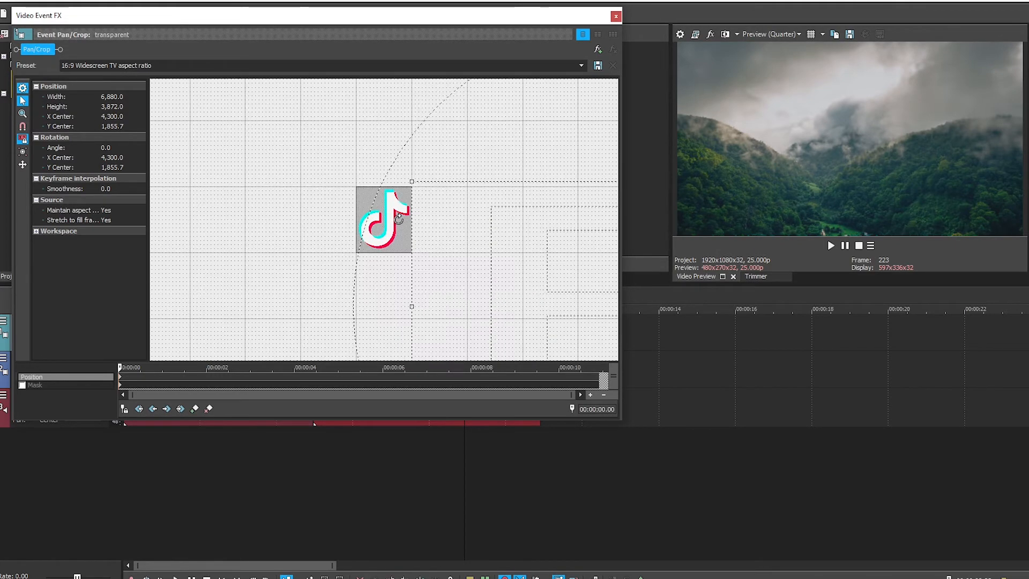
scroll(398, 218, up, 1)
drag(450, 202, 450, 207)
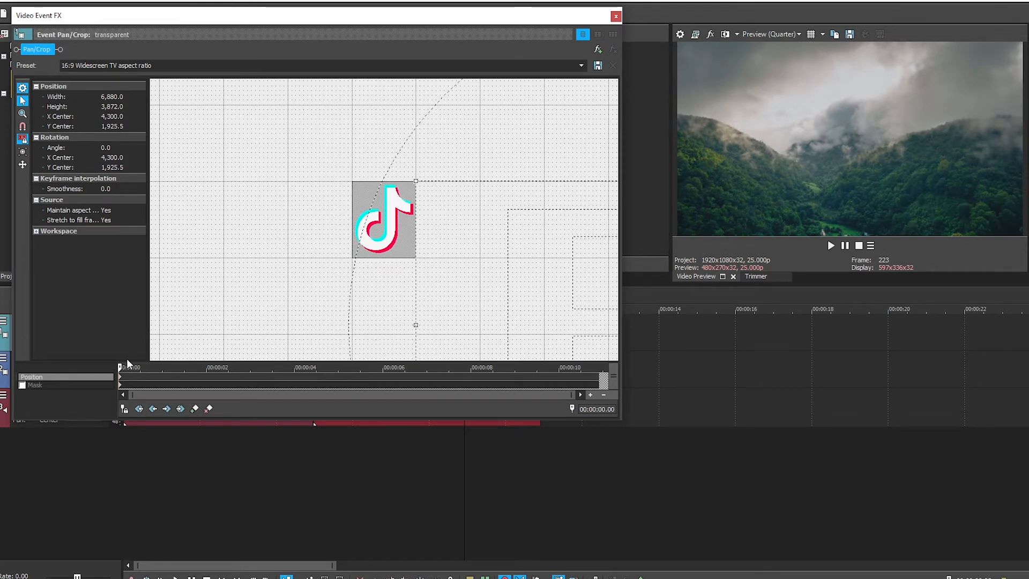
- Compare the logo's Mask view with its Position view, ending in the Position view
click(43, 386)
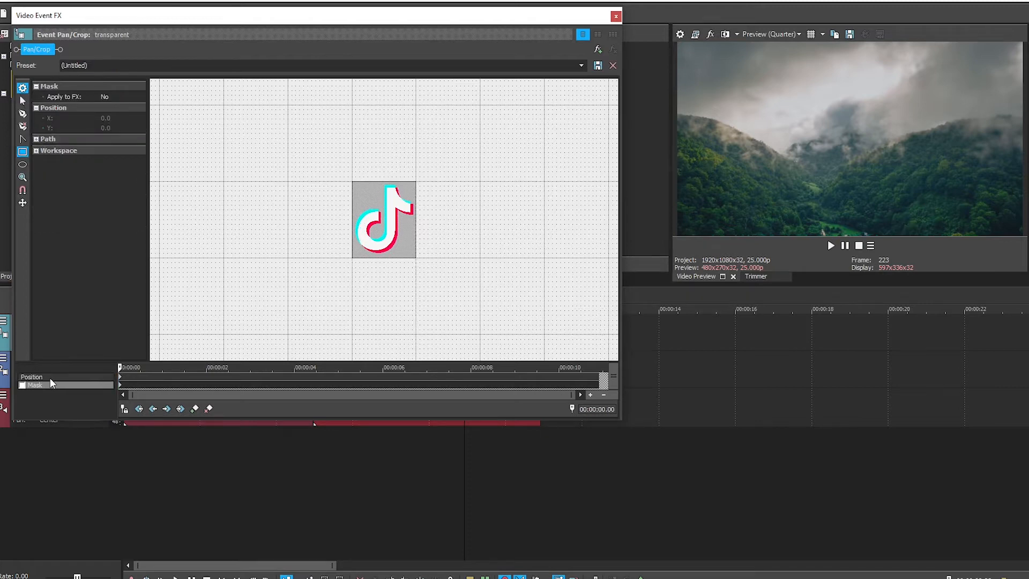
click(60, 378)
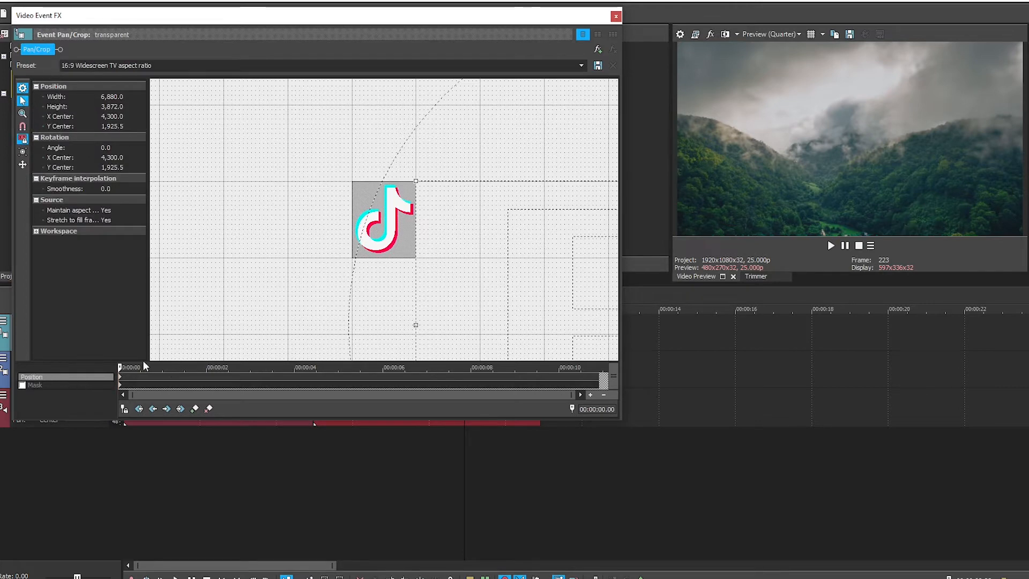
click(68, 386)
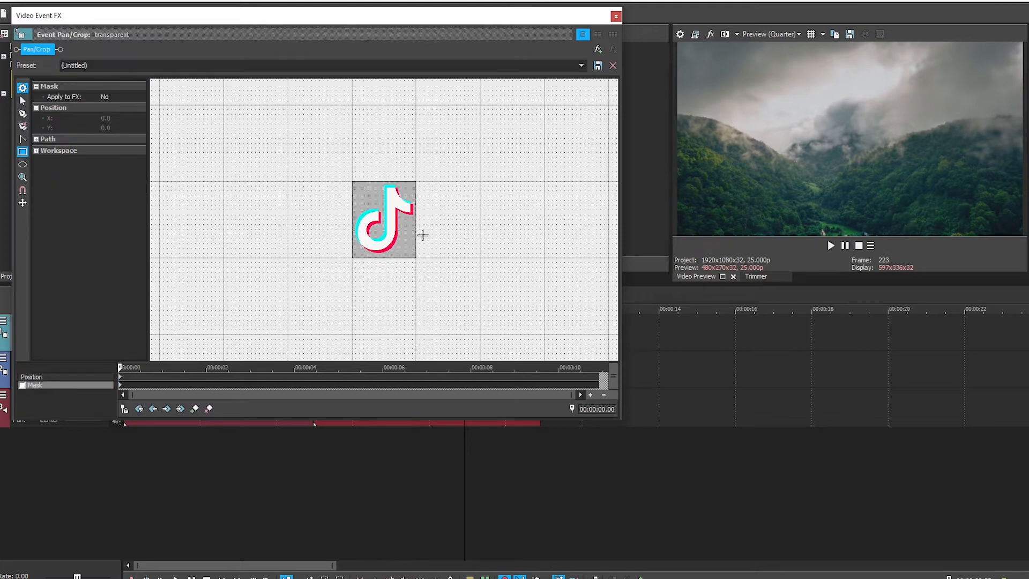
scroll(366, 219, down, 2)
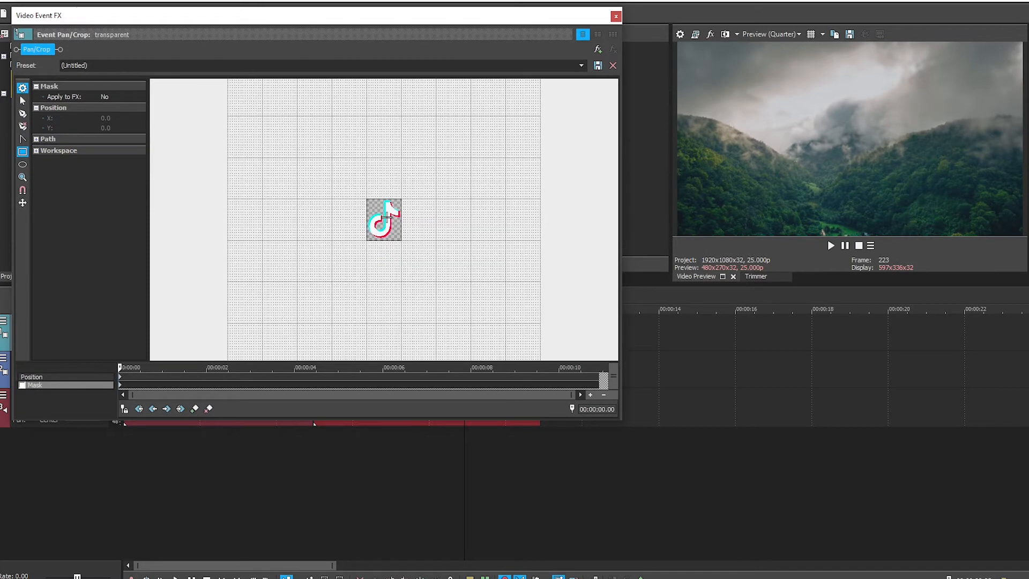
scroll(411, 229, up, 2)
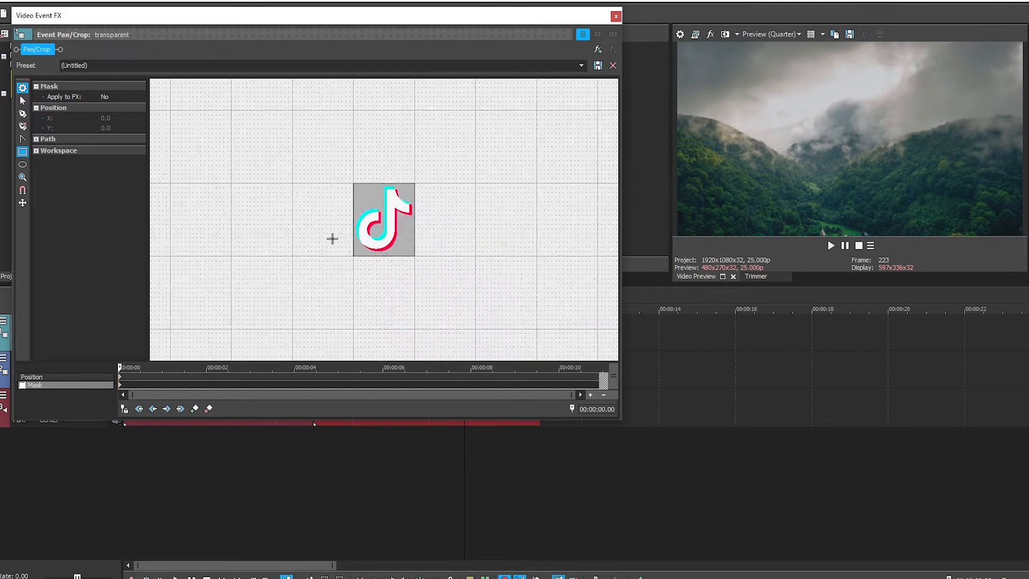
scroll(272, 256, down, 1)
click(102, 378)
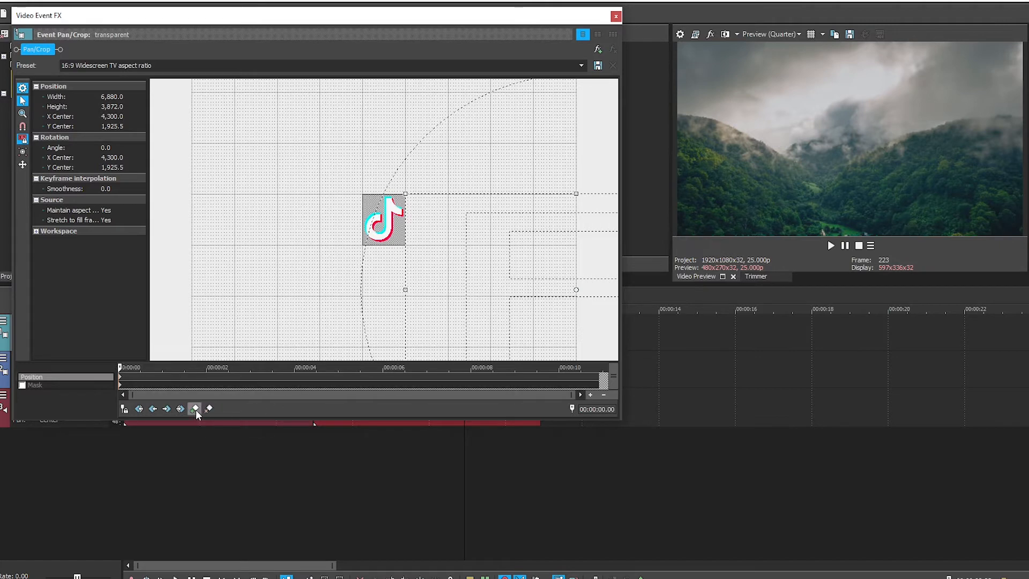
- At 00:00:02.00, create a Position keyframe with the crop frame centred at about X 3,807, Y 1,890, bringing the logo partly into the picture
scroll(276, 296, down, 1)
scroll(275, 296, down, 1)
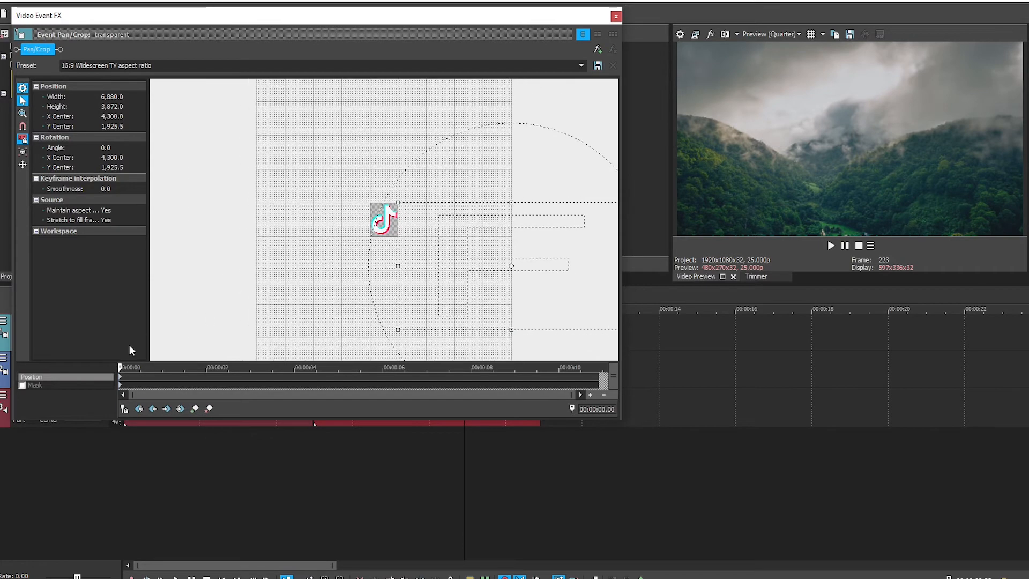
drag(121, 367, 212, 367)
click(124, 368)
drag(111, 371, 104, 373)
click(206, 368)
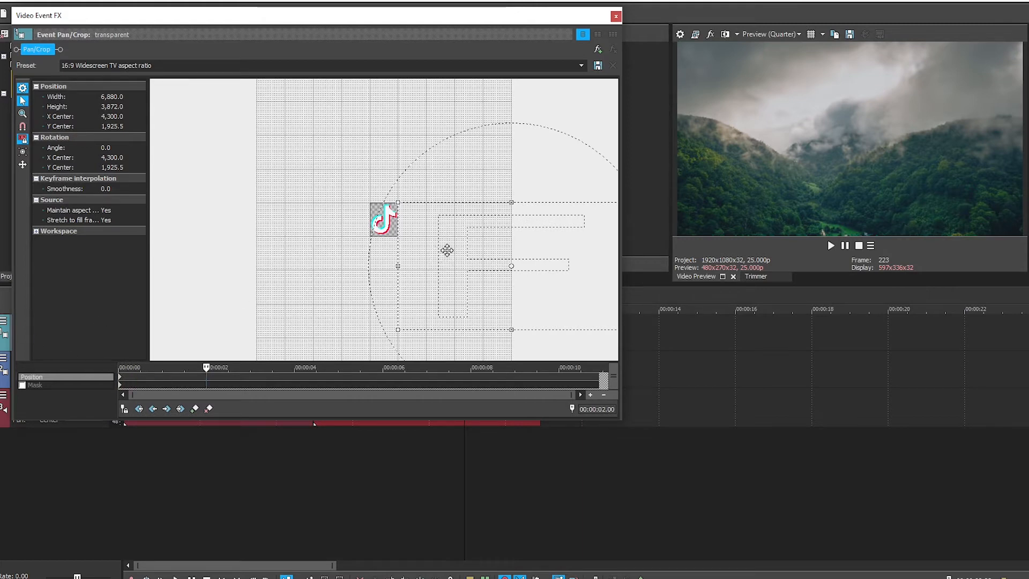
drag(447, 247, 435, 249)
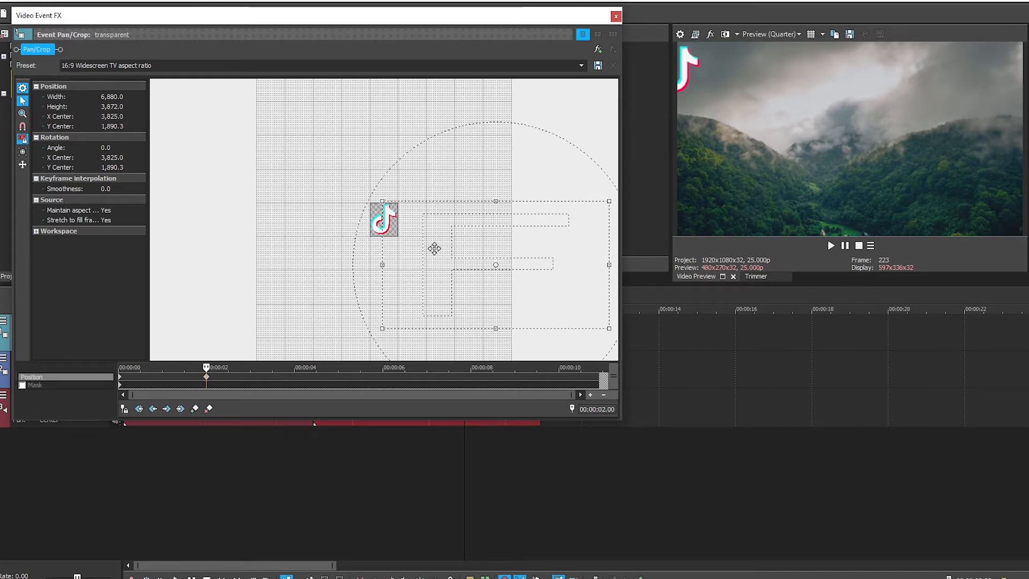
drag(434, 249, 433, 248)
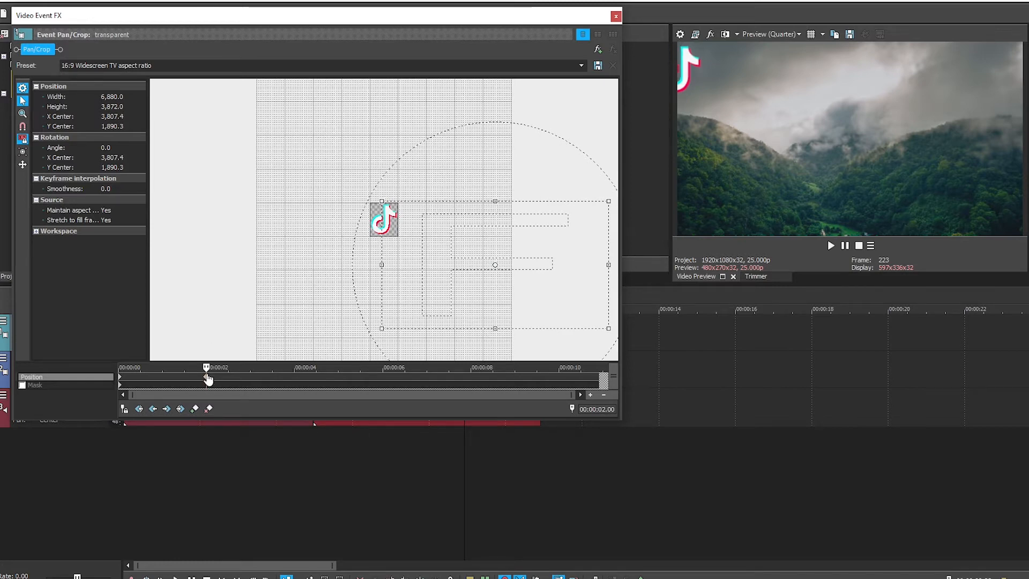
- Add Position keyframes at 00:00:04.03, centred at about X 3,420, Y 1,890, and at 00:00:05.08, centred at about X 3,420, Y 1,873
drag(209, 367, 300, 368)
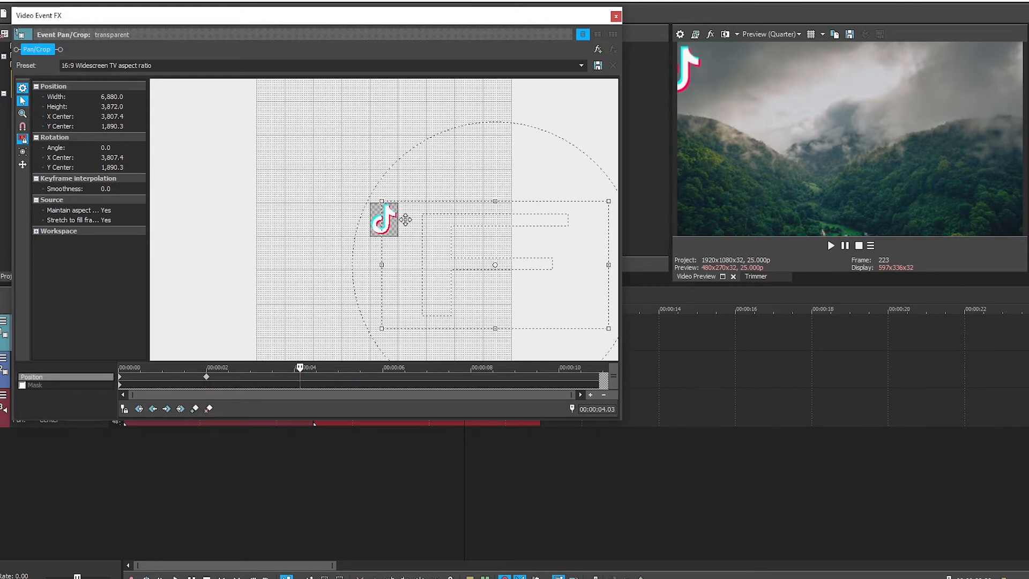
drag(405, 218, 392, 218)
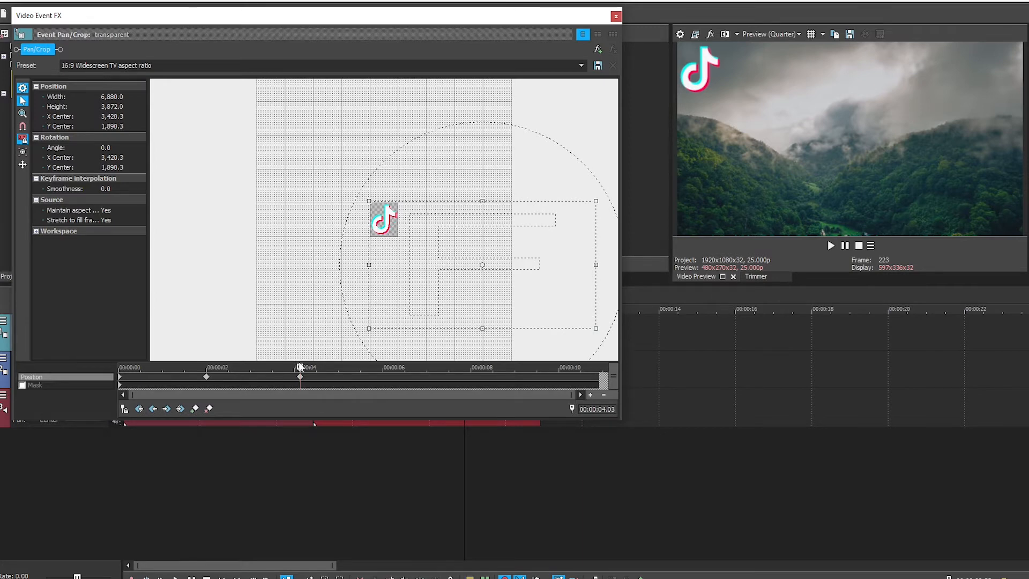
drag(302, 367, 354, 367)
drag(385, 232, 386, 230)
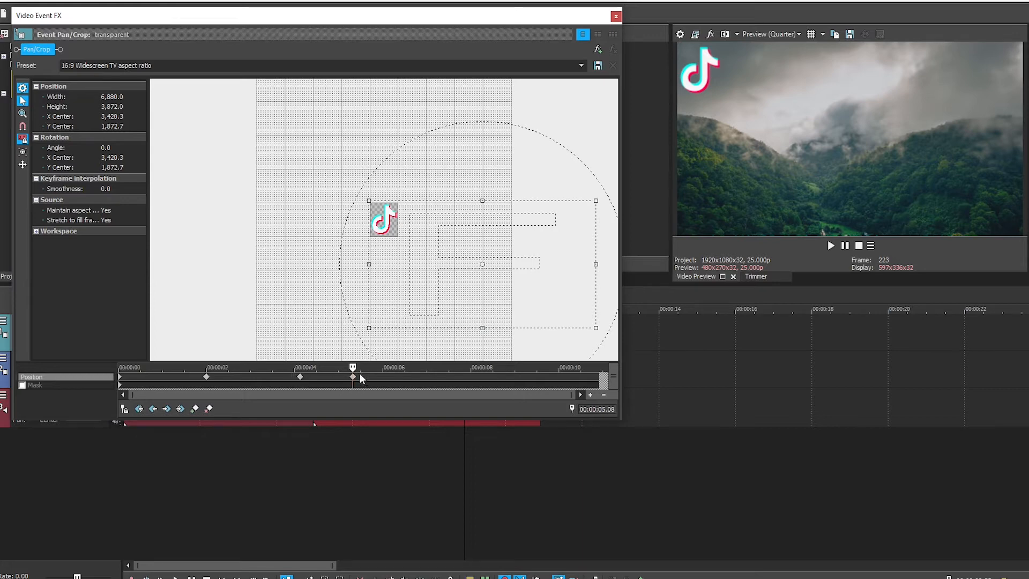
- Add Position keyframes at 00:00:06.14, centred at about X 3,385, Y 1,873, and at 00:00:08.03, centred at about X -2,561, Y 1,925
drag(354, 368, 408, 370)
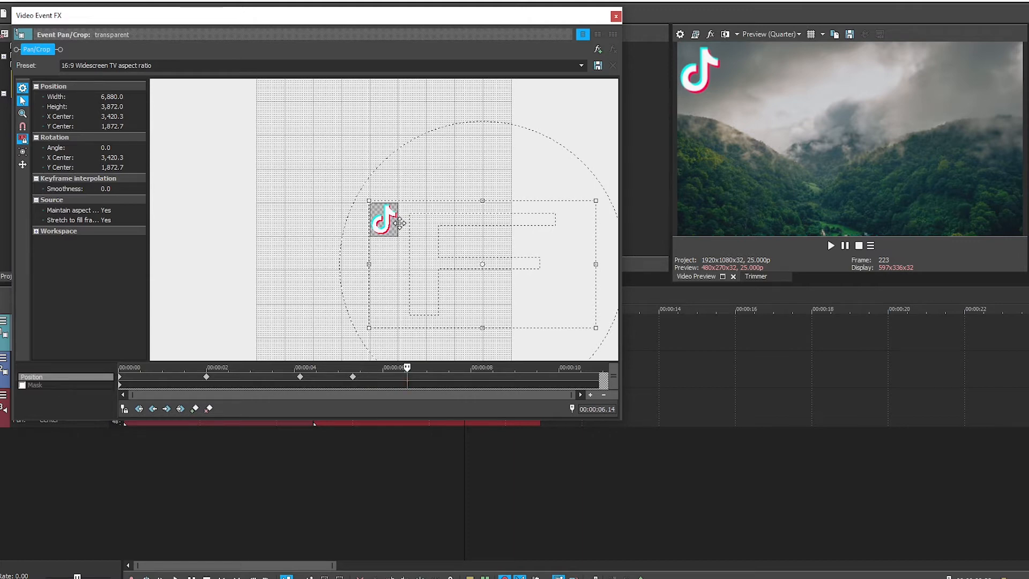
drag(400, 222, 399, 223)
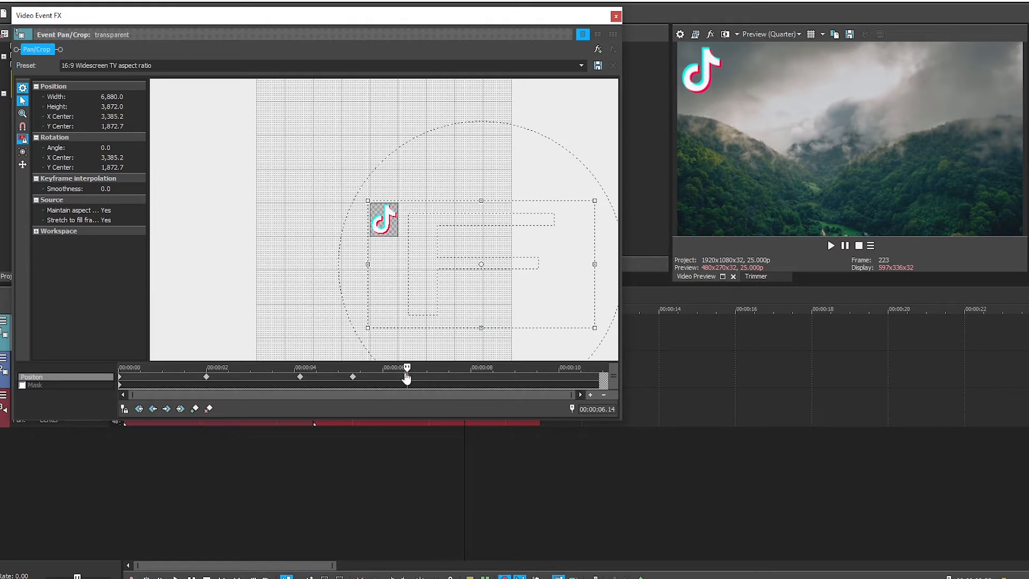
drag(407, 366, 476, 369)
drag(391, 219, 193, 223)
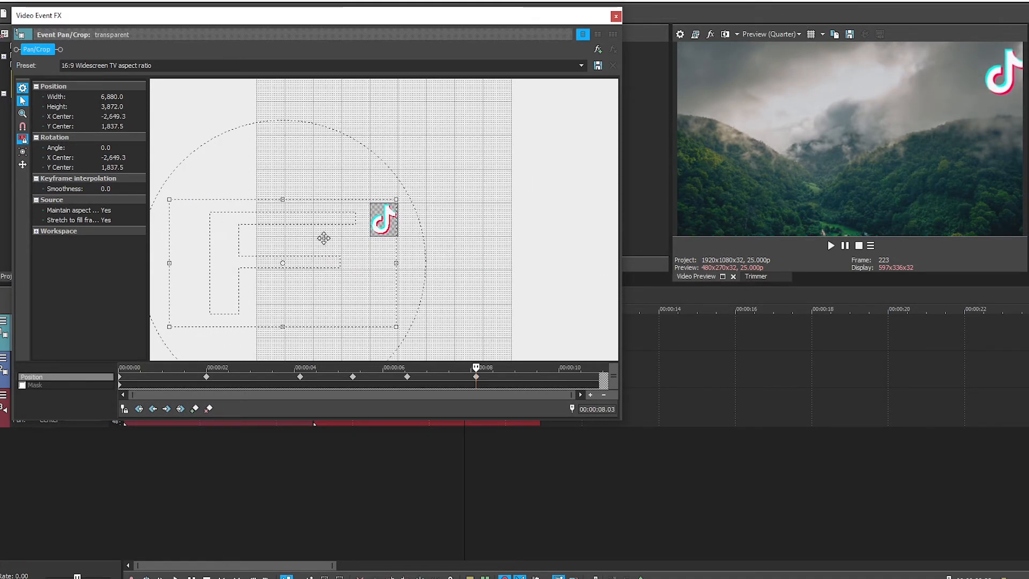
drag(358, 228, 360, 229)
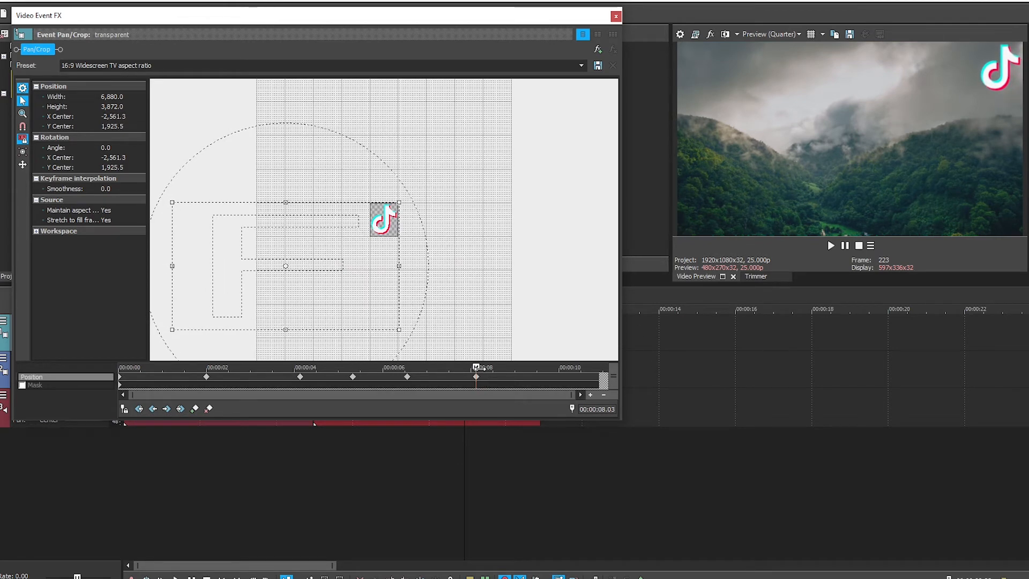
- Add a Position keyframe at 00:00:09.14 to hold the logo in the picture's upper-right corner
drag(476, 367, 682, 395)
drag(600, 367, 538, 366)
click(194, 408)
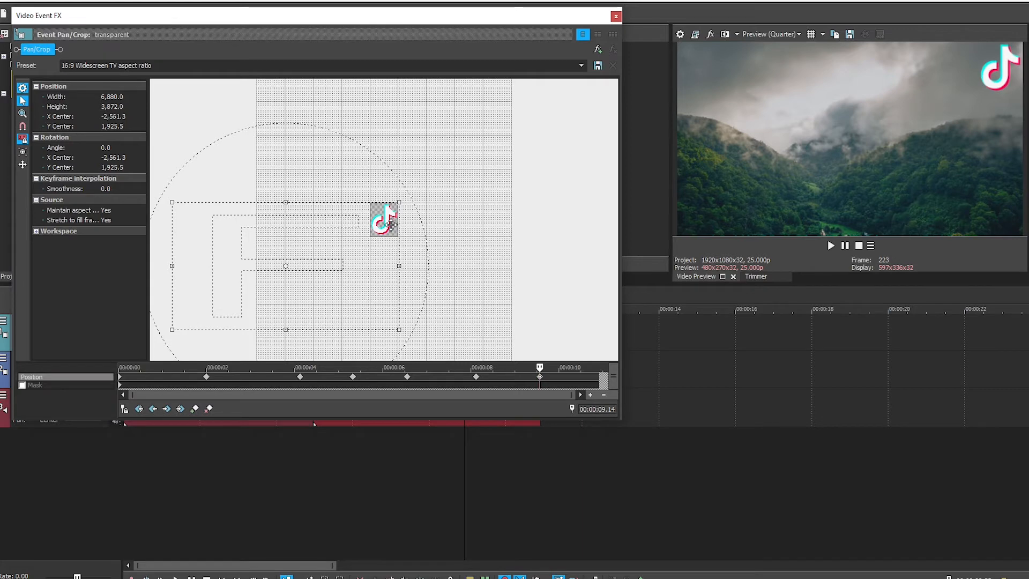
drag(390, 223, 316, 225)
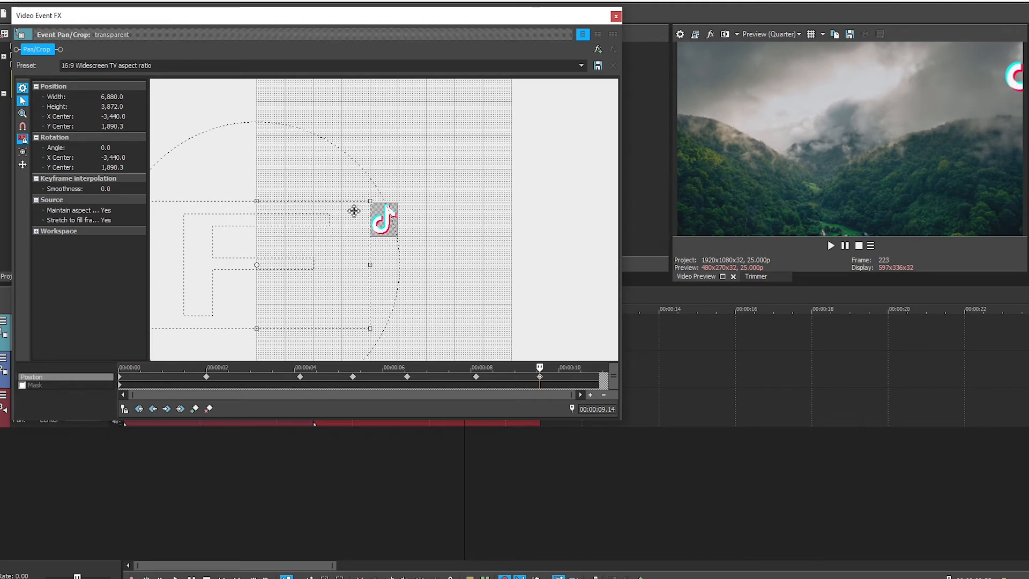
drag(345, 207, 301, 301)
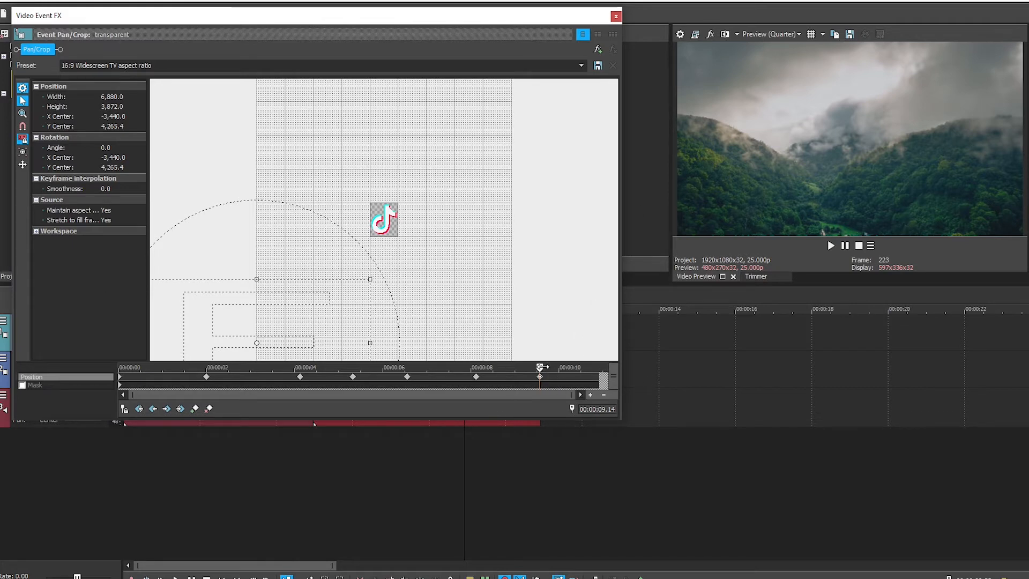
drag(540, 367, 597, 367)
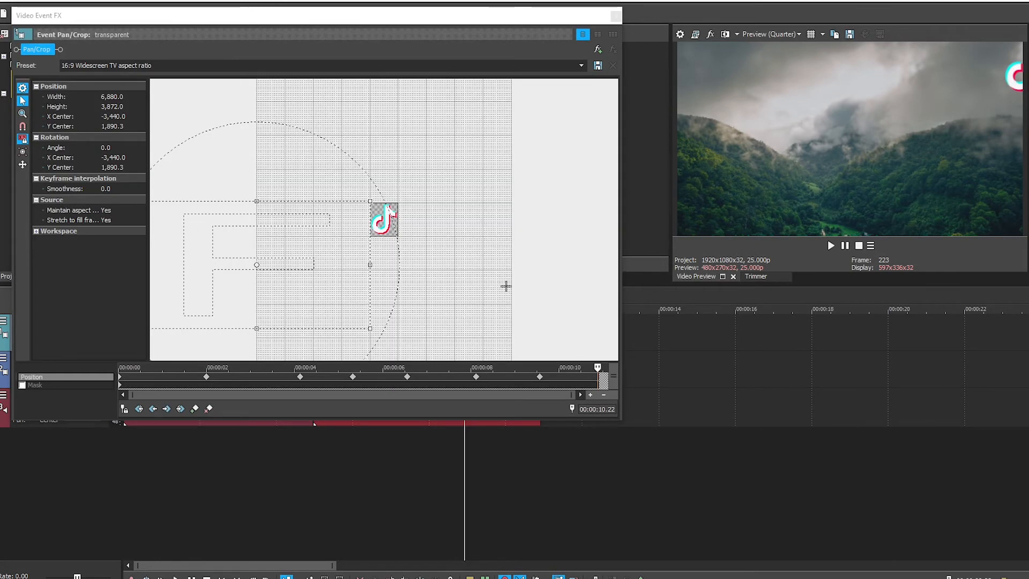
key(ctrl+z)
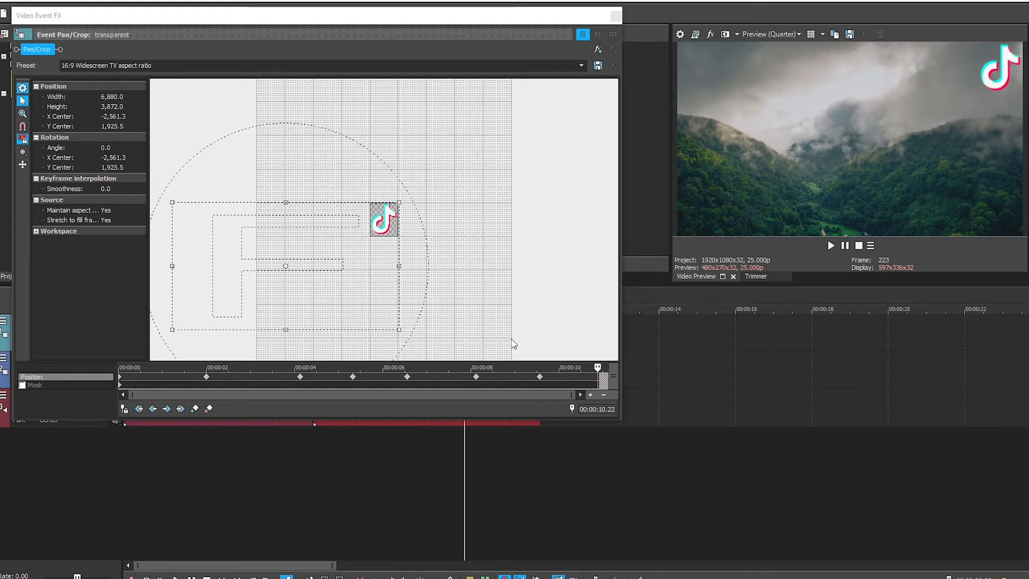
- At 00:00:10.23, keyframe the crop frame at about 6,458 × 3,634, centred near X -3,440, Y 2,506, so the logo exits; close Pan/Crop
drag(597, 368, 651, 376)
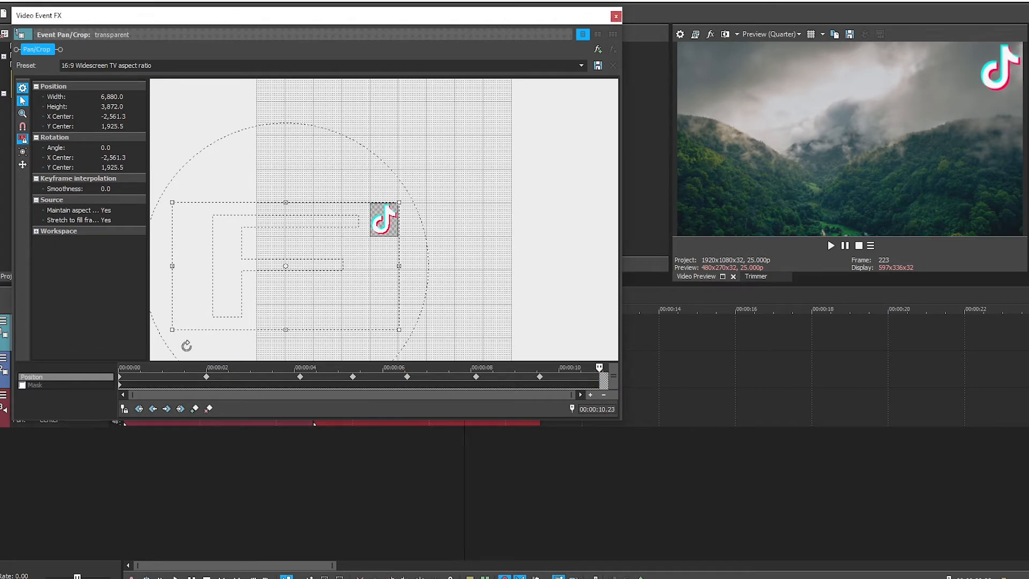
click(195, 409)
drag(399, 245, 332, 268)
drag(535, 22, 528, 412)
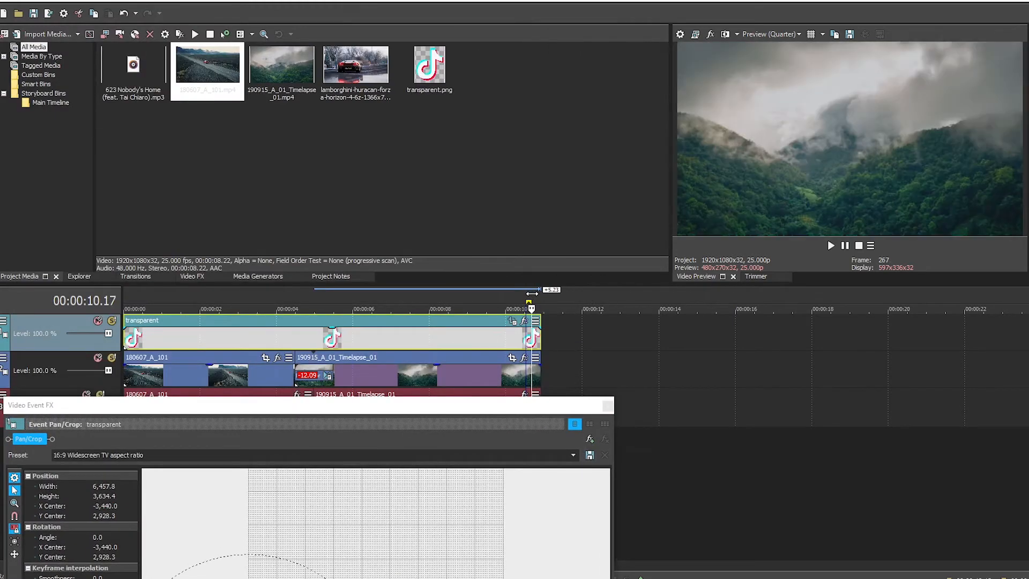
drag(558, 399, 556, 14)
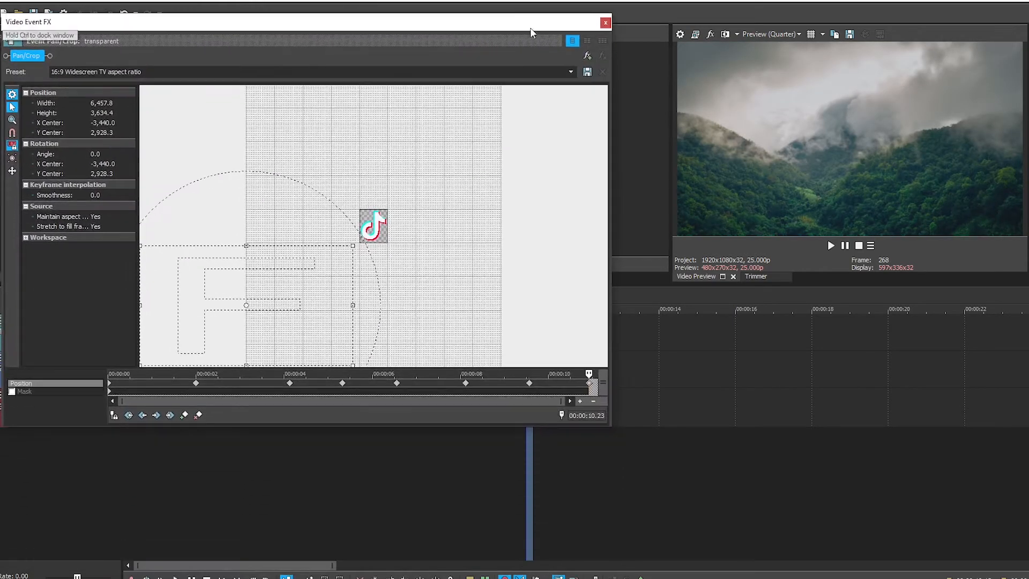
drag(347, 280, 328, 269)
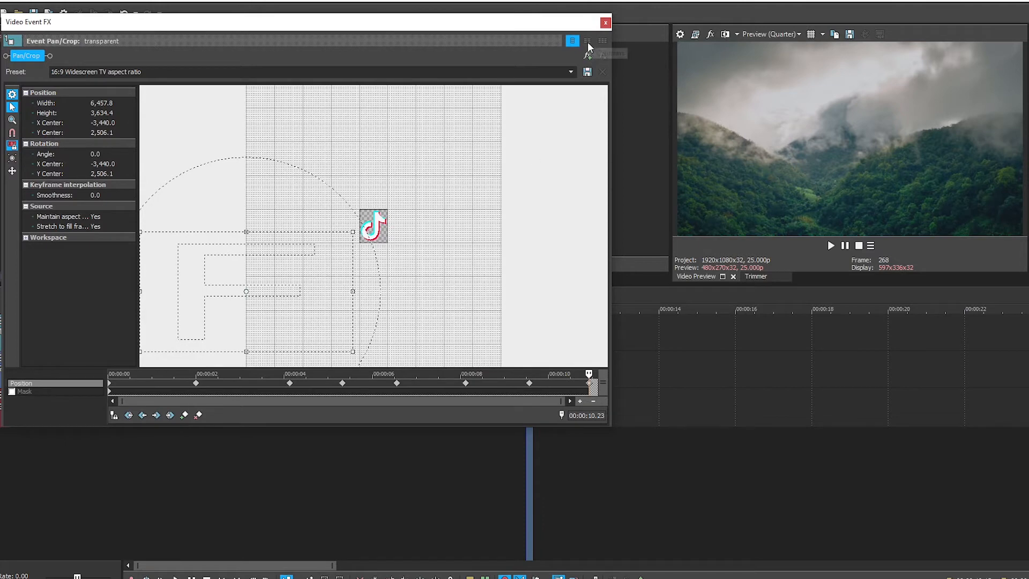
click(605, 23)
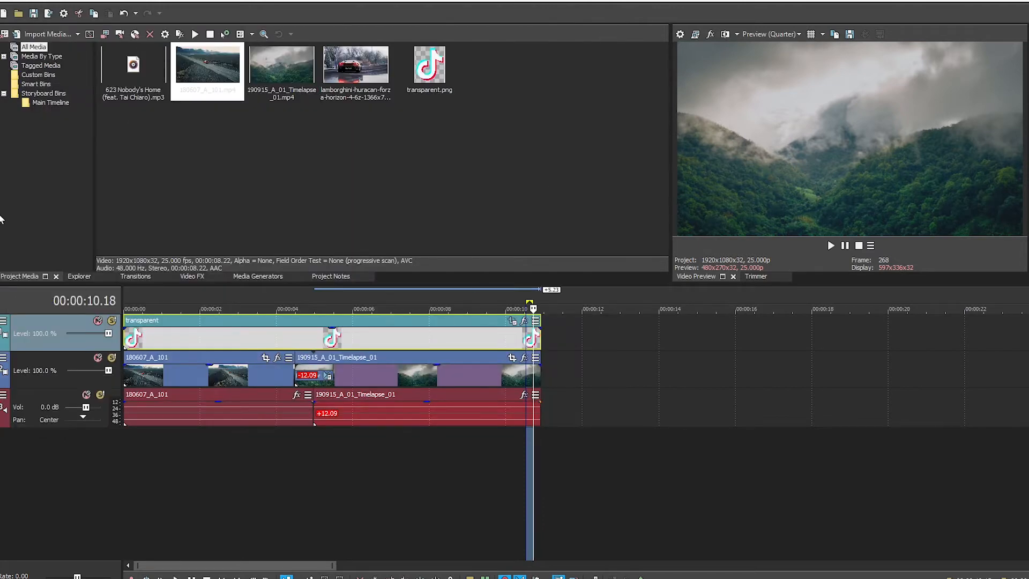
- Review the logo's entrance at the start of the timeline, leaving the cursor at 00:00:00.05
click(130, 298)
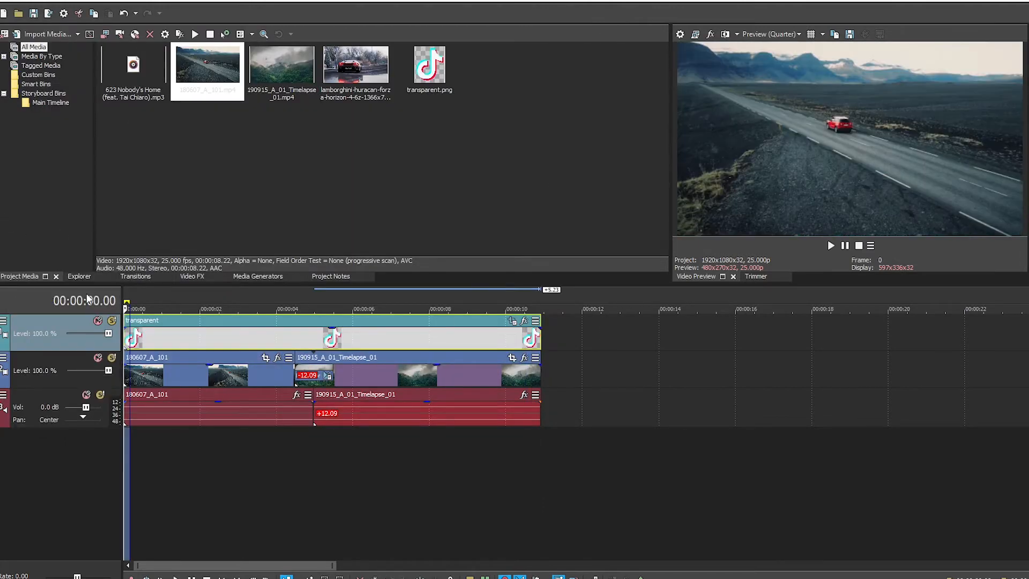
click(139, 292)
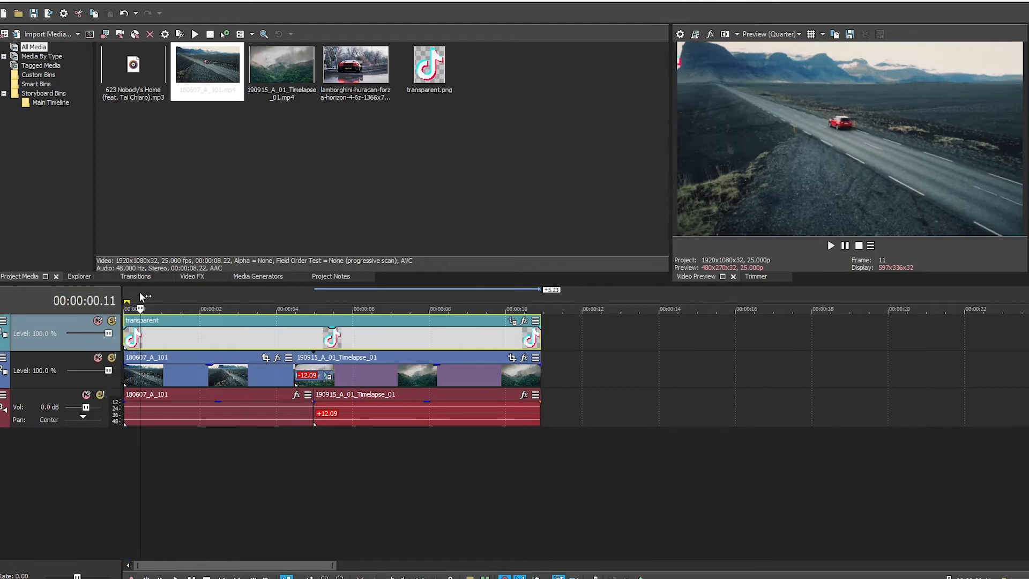
click(130, 295)
- Add the 623 Nobody's Home music file from the project media to the timeline at the cursor
click(126, 75)
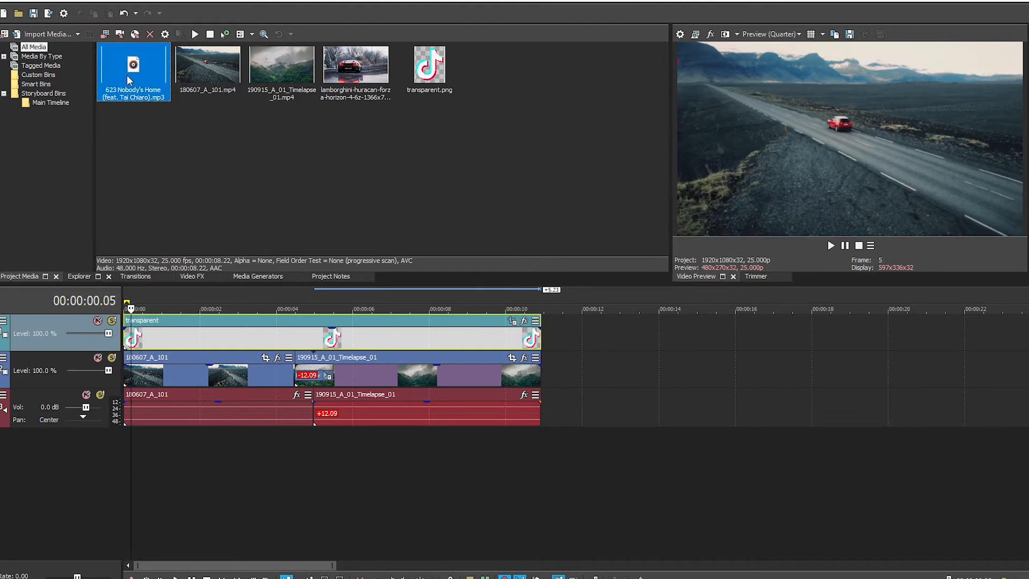
click(197, 244)
click(126, 75)
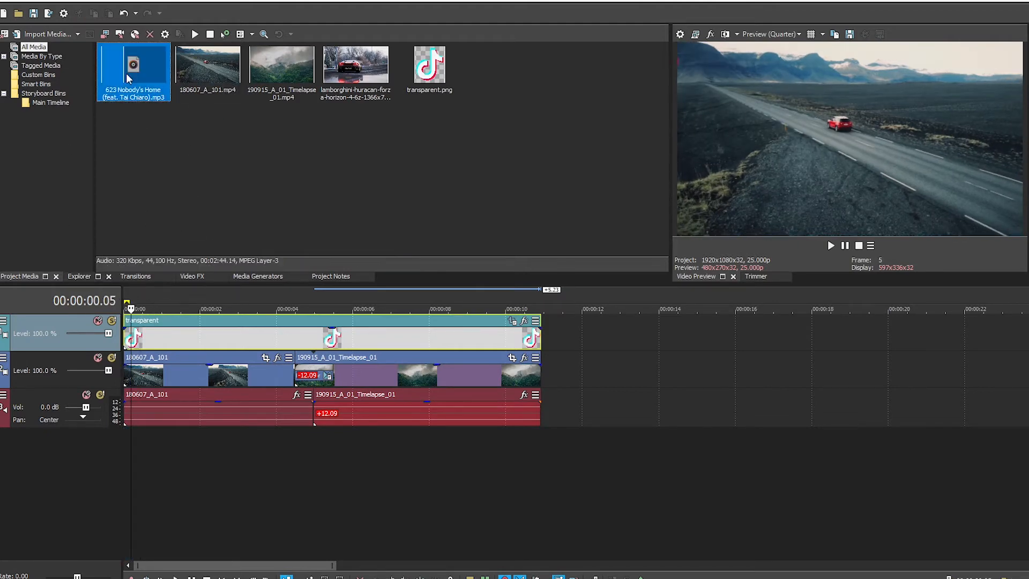
double_click(110, 82)
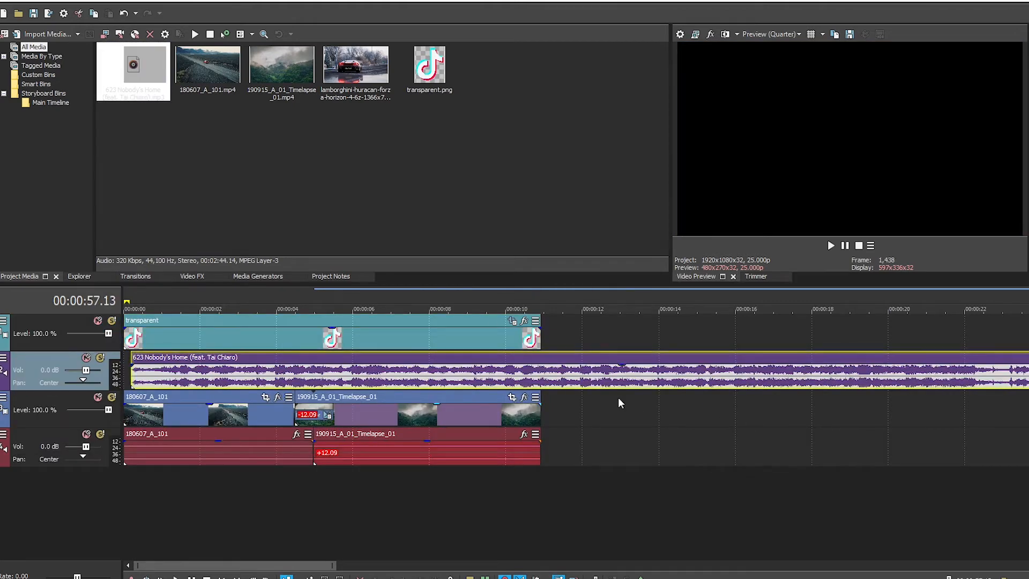
- Open the music file in the Trimmer and place the cursor at 00:00:21.20
right_click(115, 59)
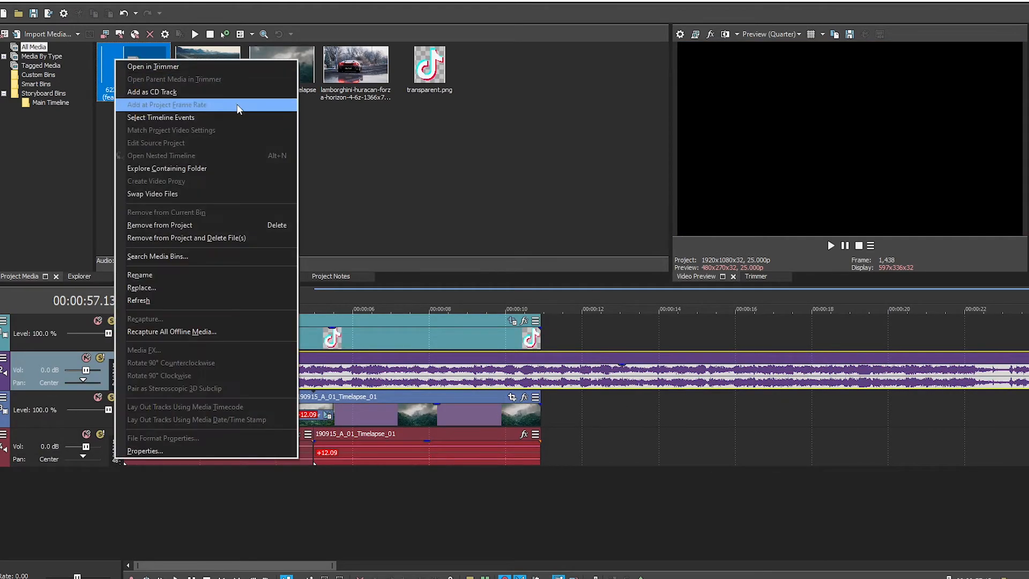
click(217, 67)
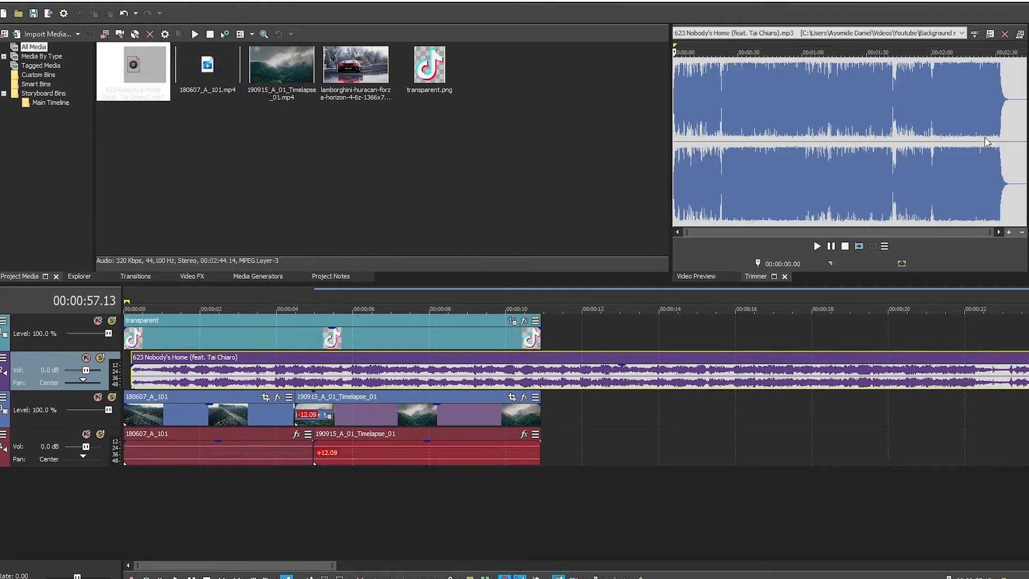
click(720, 102)
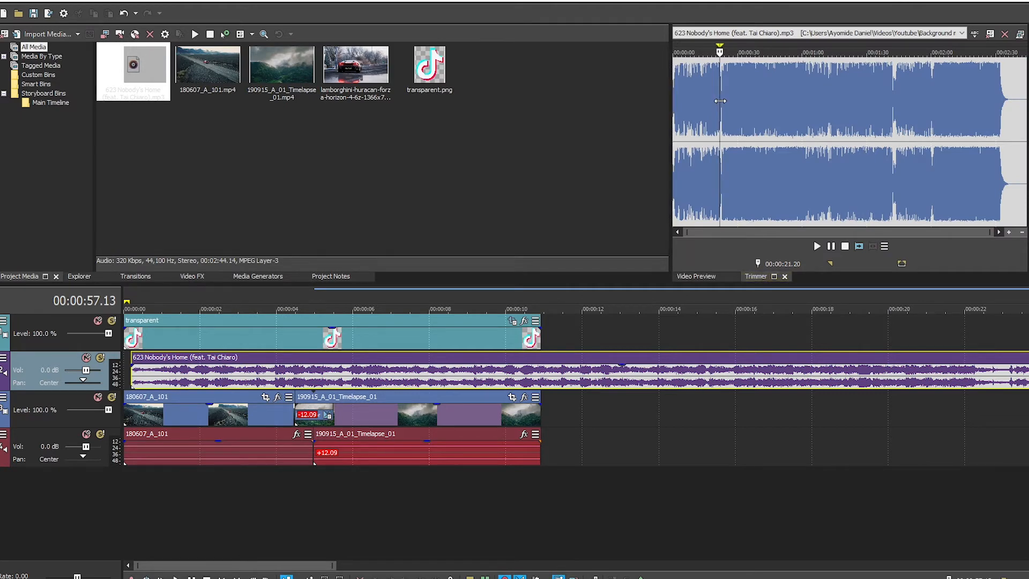
- In the Trimmer, select the music from 00:00:21.20 to 00:01:39.19 and add that selection to the timeline
click(888, 100)
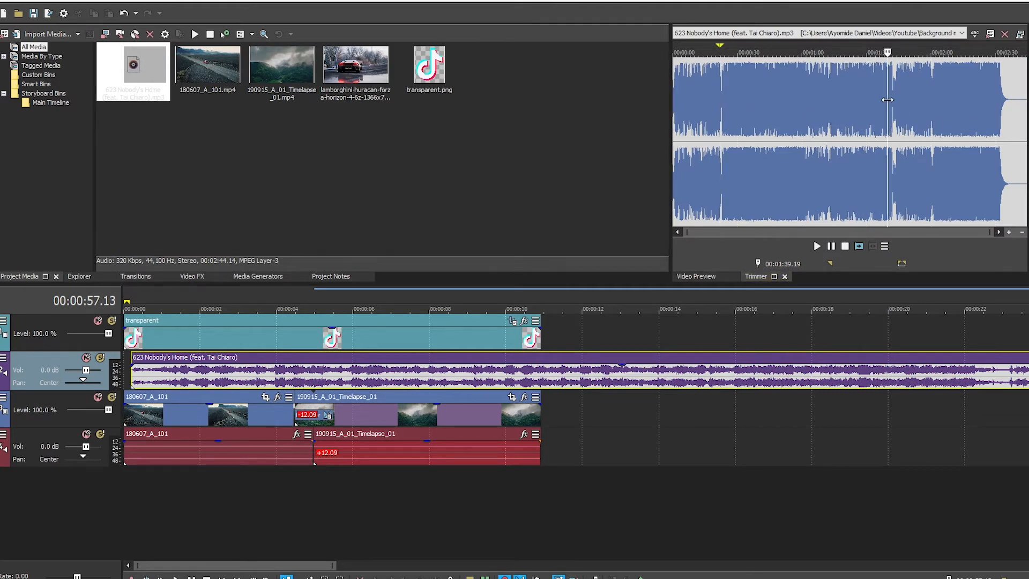
key(o)
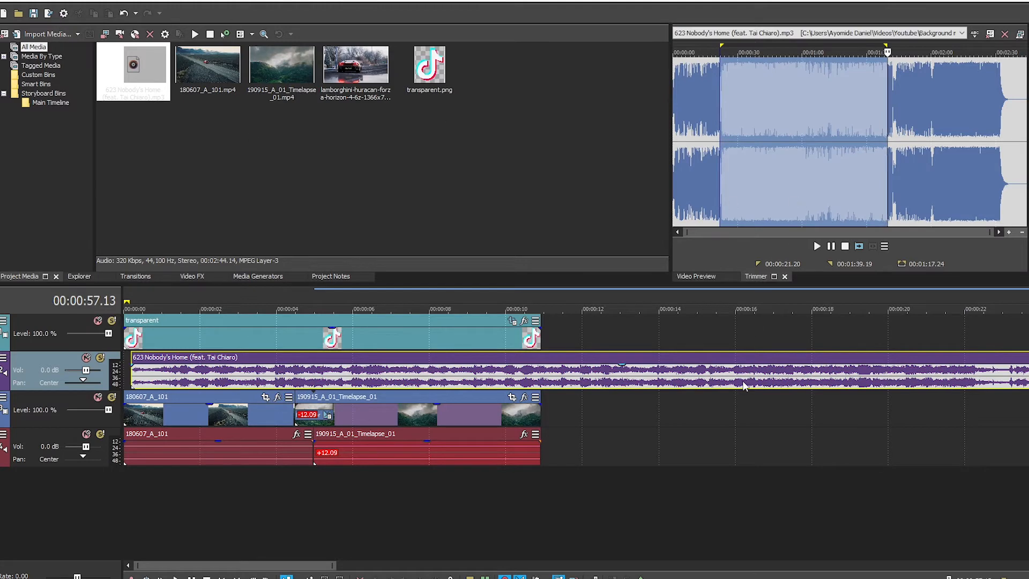
click(859, 246)
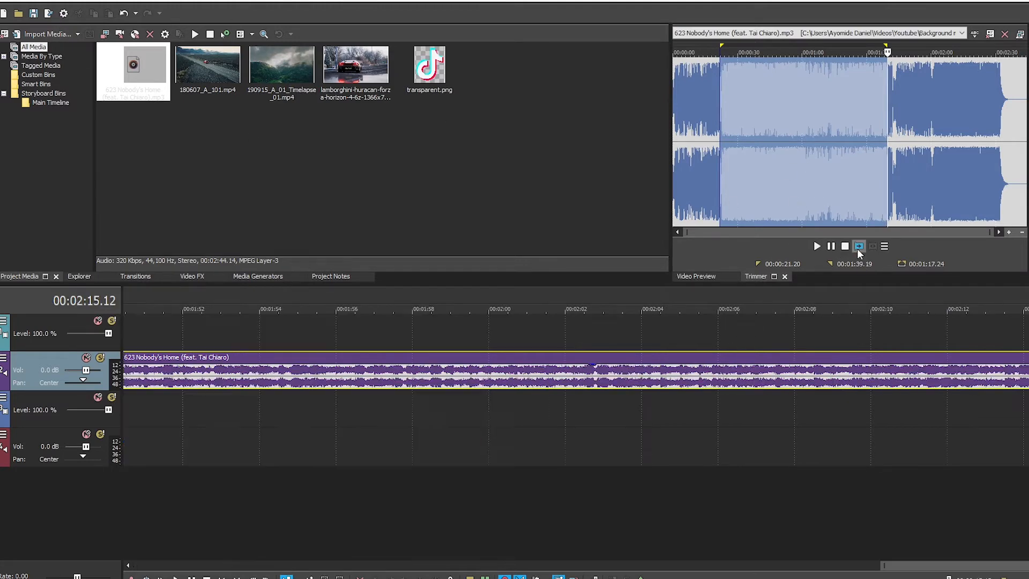
- Delete the first, untrimmed 623 Nobody's Home event from the start of the audio track
click(644, 375)
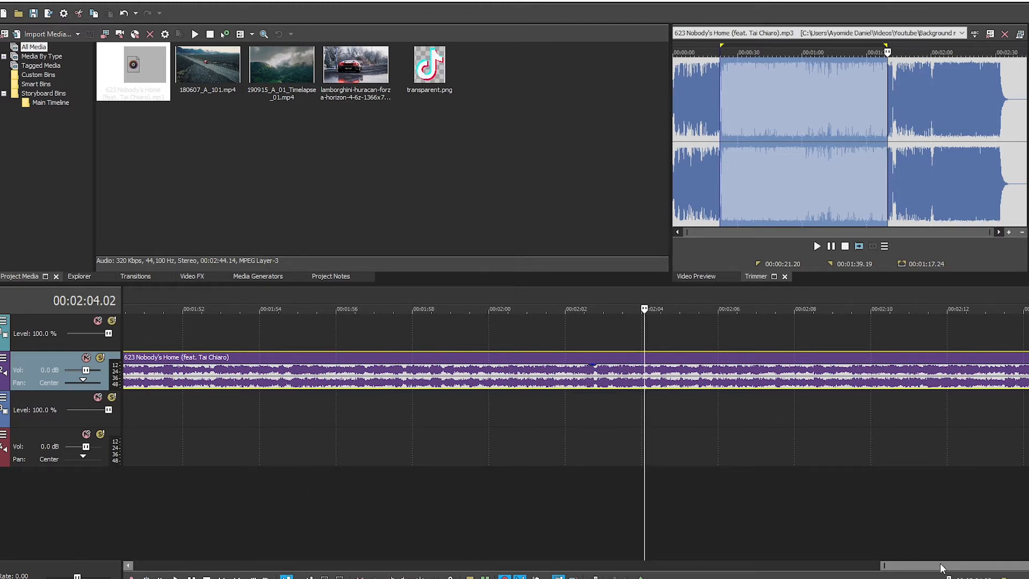
drag(943, 565, 134, 555)
click(631, 377)
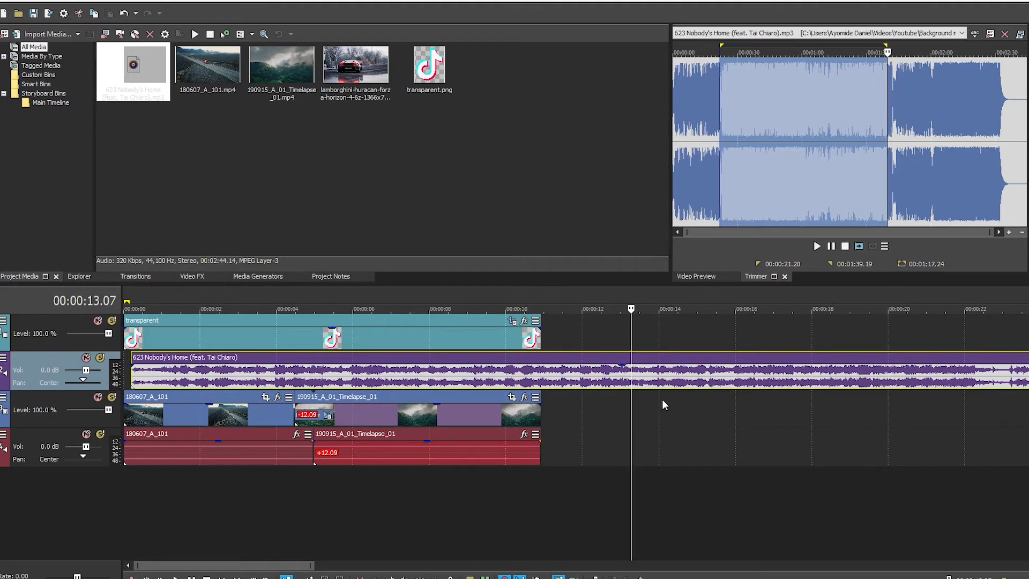
scroll(697, 448, down, 5)
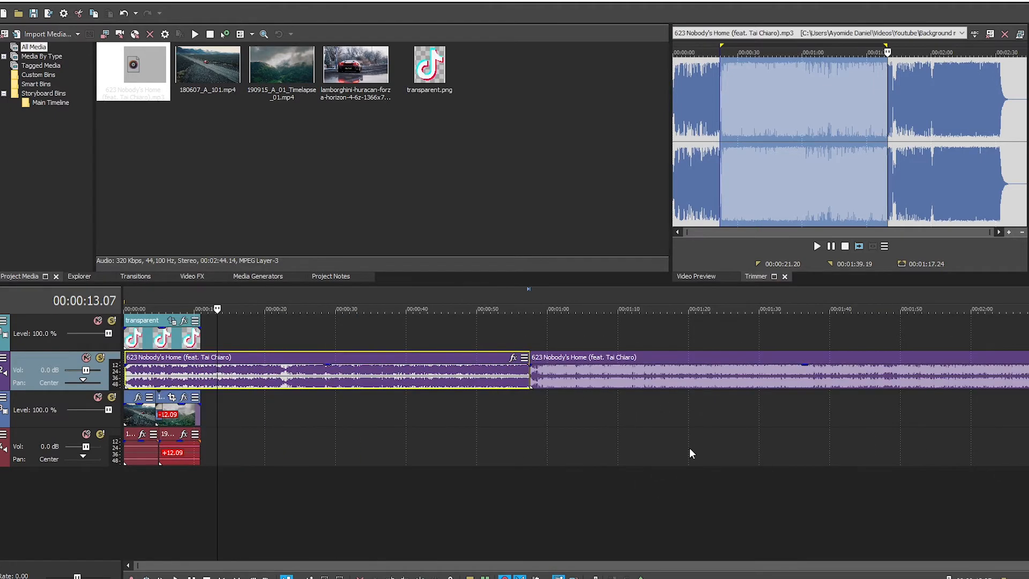
click(497, 385)
key(Delete)
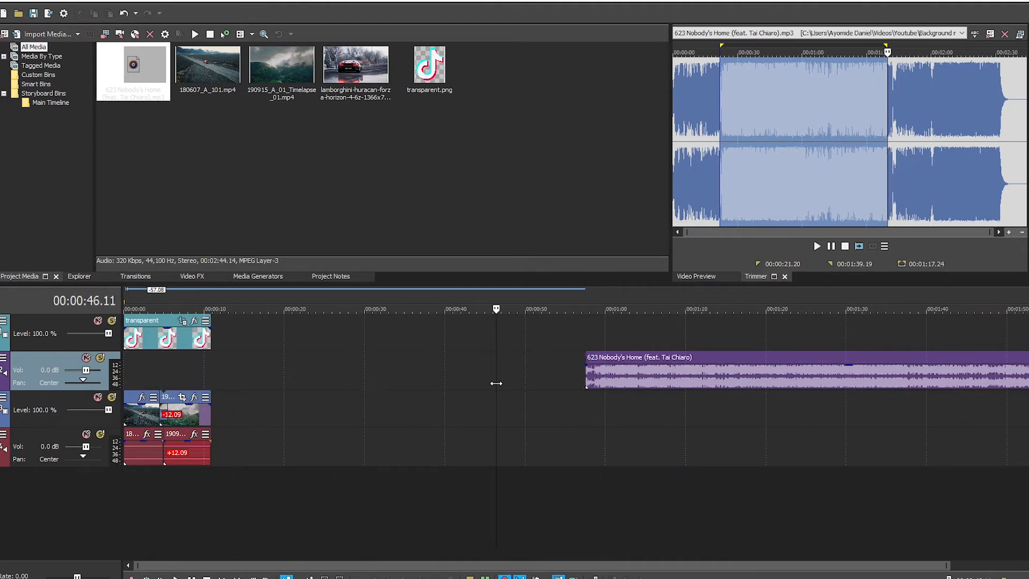
- Move the trimmed music event to the timeline start on a new audio track below the others and lower its gain
drag(727, 366, 153, 512)
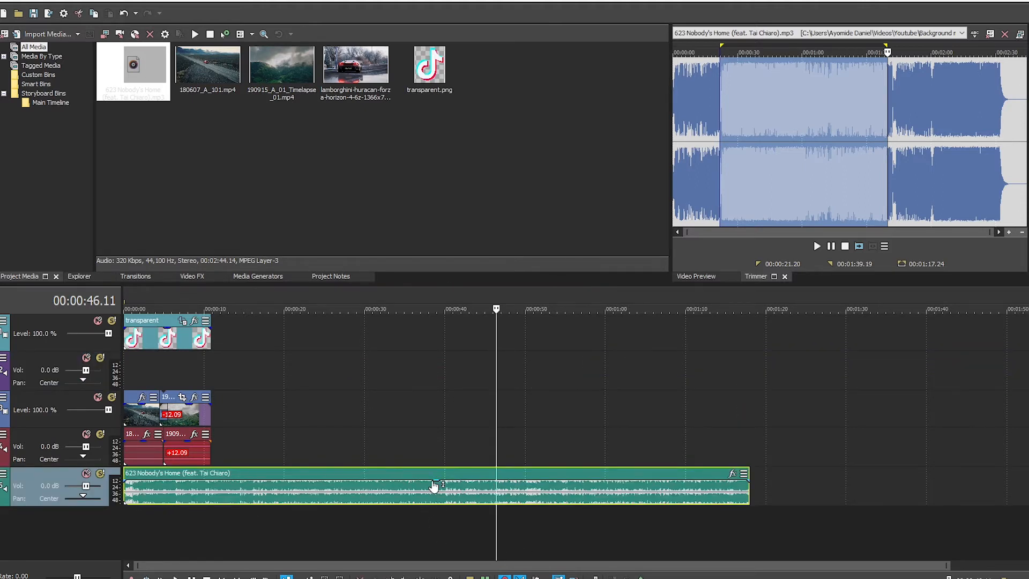
mouse_move(436, 480)
mouse_down()
mouse_move(433, 501)
mouse_move(436, 490)
mouse_up()
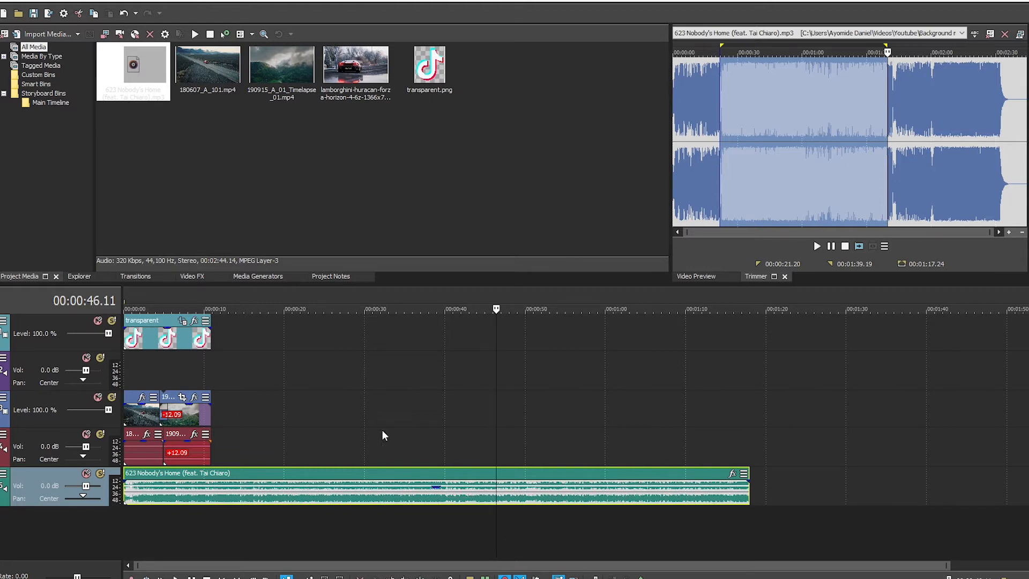
- Show the video preview, set the cursor to 00:00:00.00, and trim the music event's end to the end of the video clips
click(155, 298)
click(148, 299)
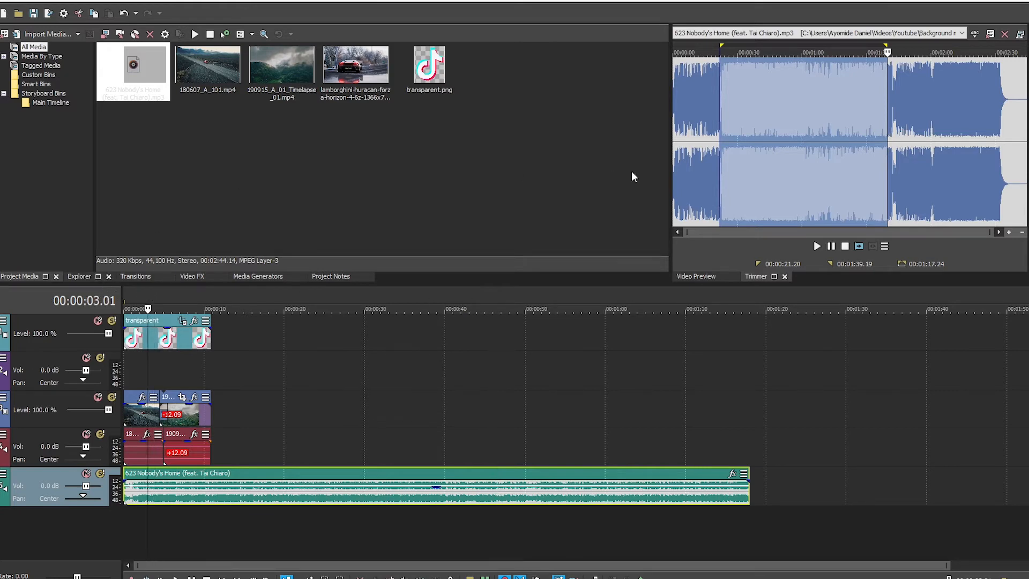
click(699, 277)
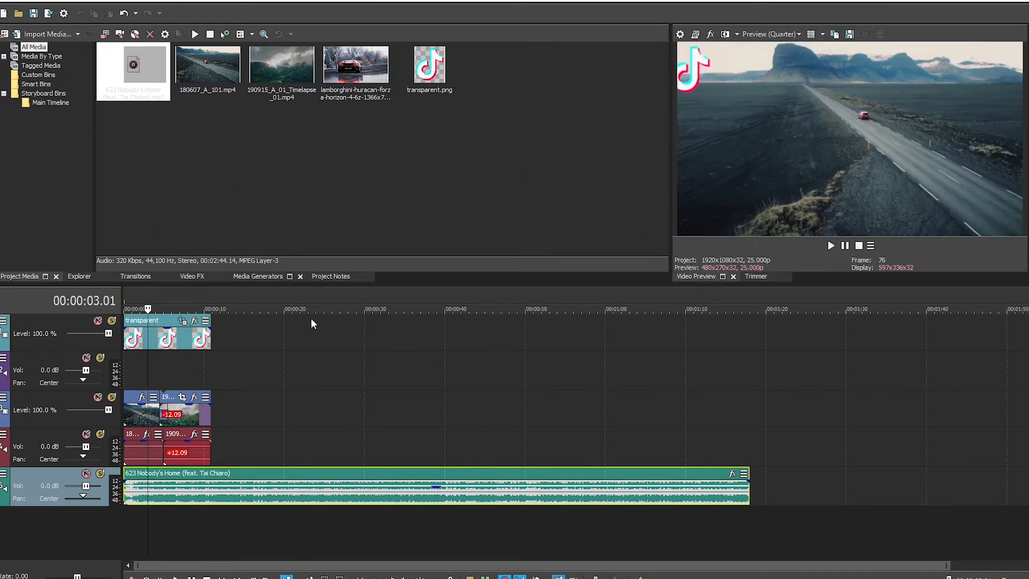
drag(148, 309, 126, 308)
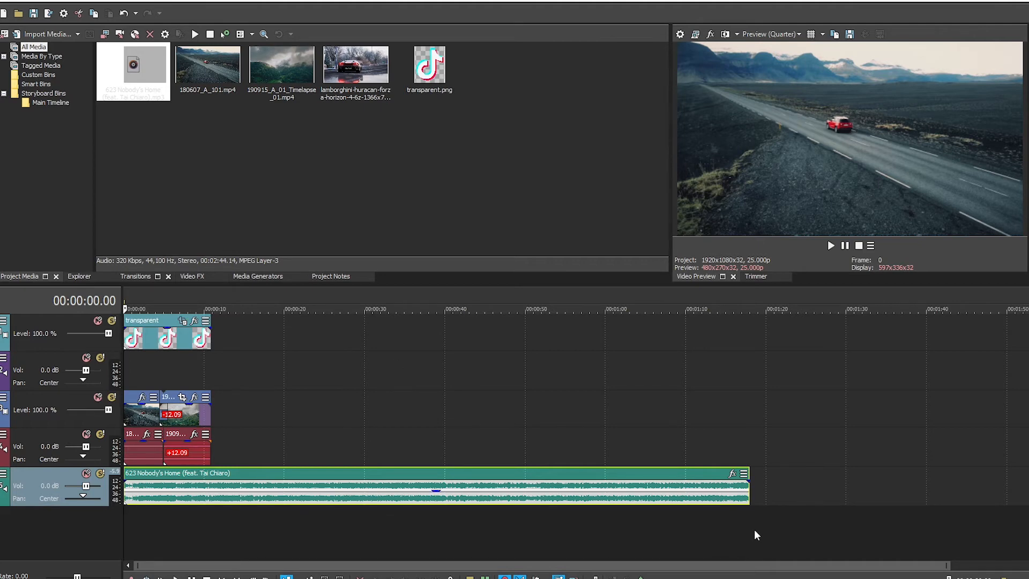
drag(749, 499, 211, 509)
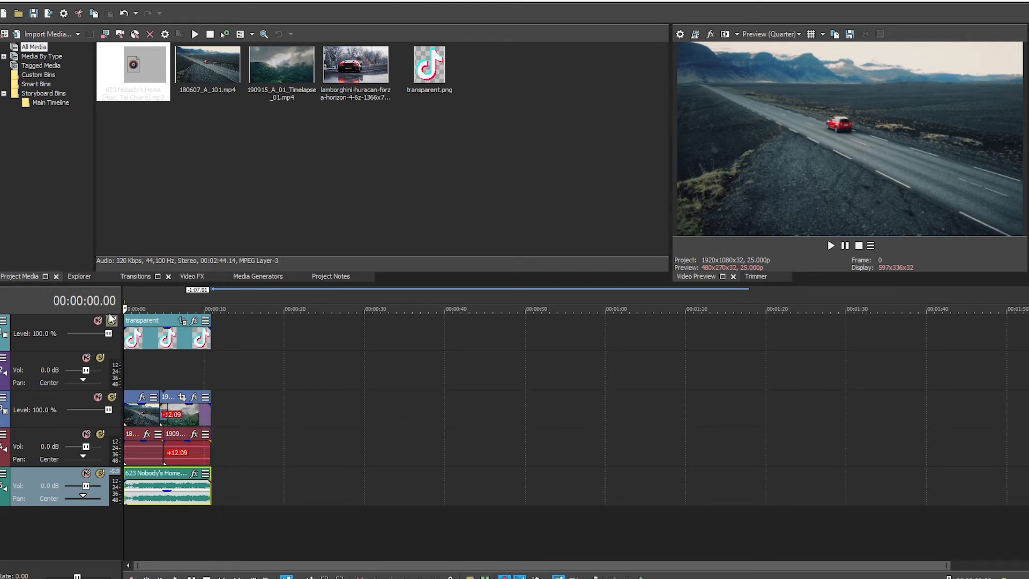
- Play the edit from the start, muting the music track partway, and place the cursor past the end at 00:00:12.02
key(space)
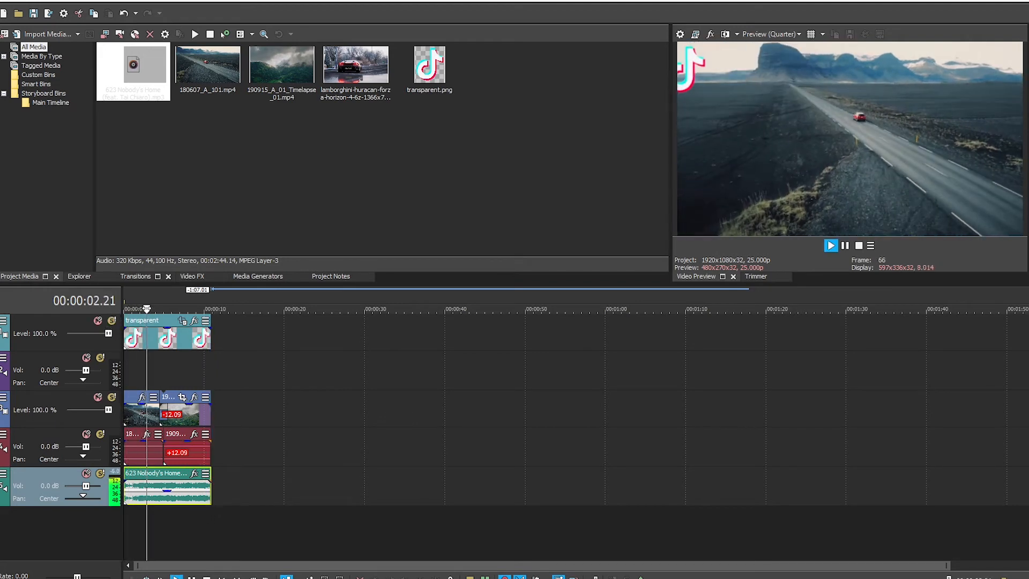
key(space)
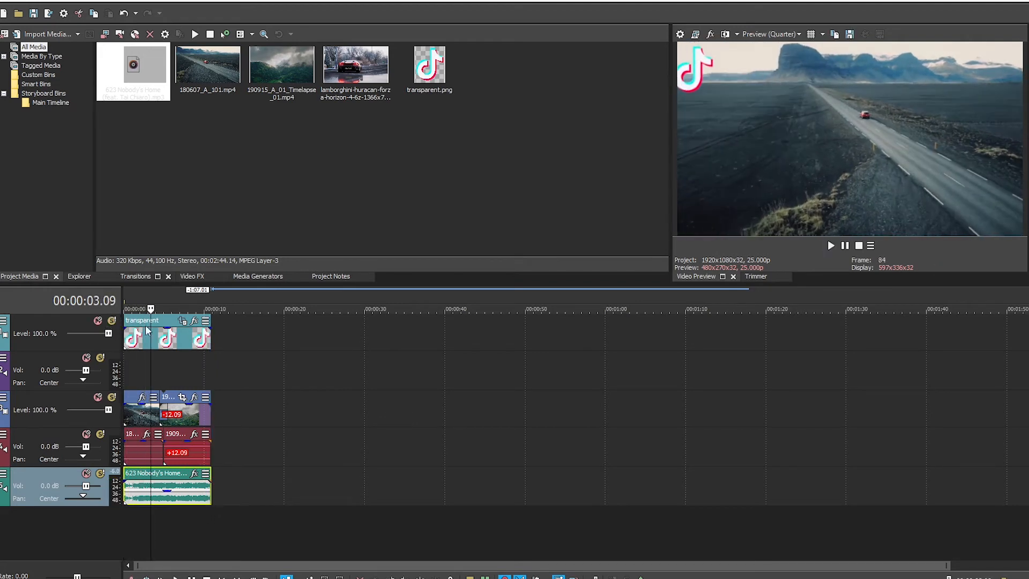
click(86, 474)
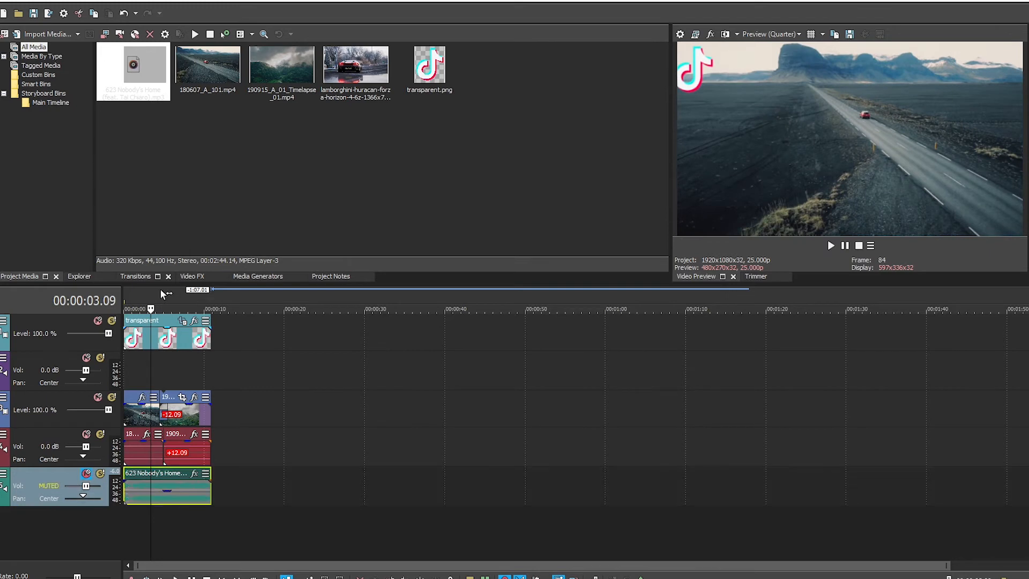
key(space)
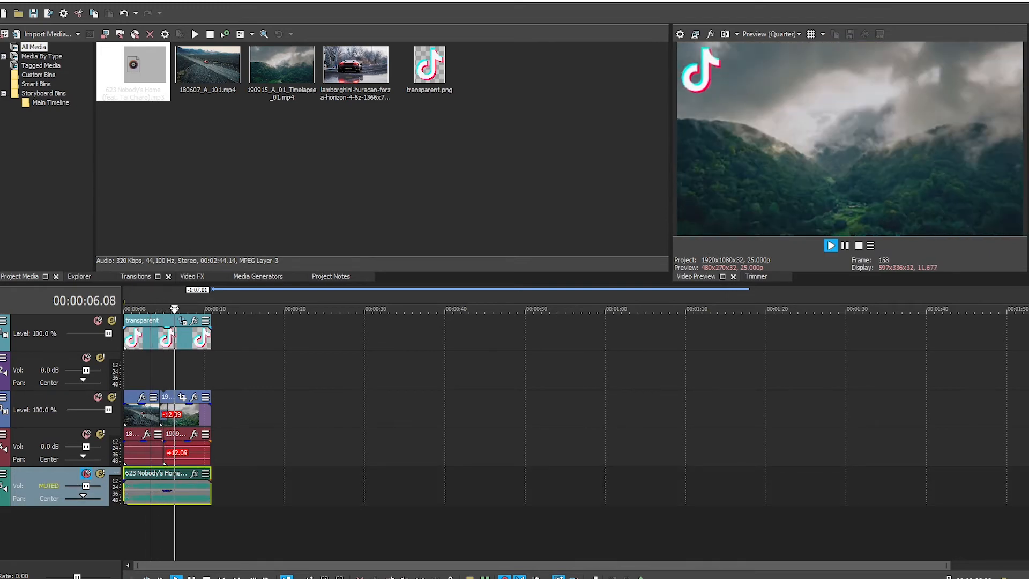
drag(196, 309, 221, 309)
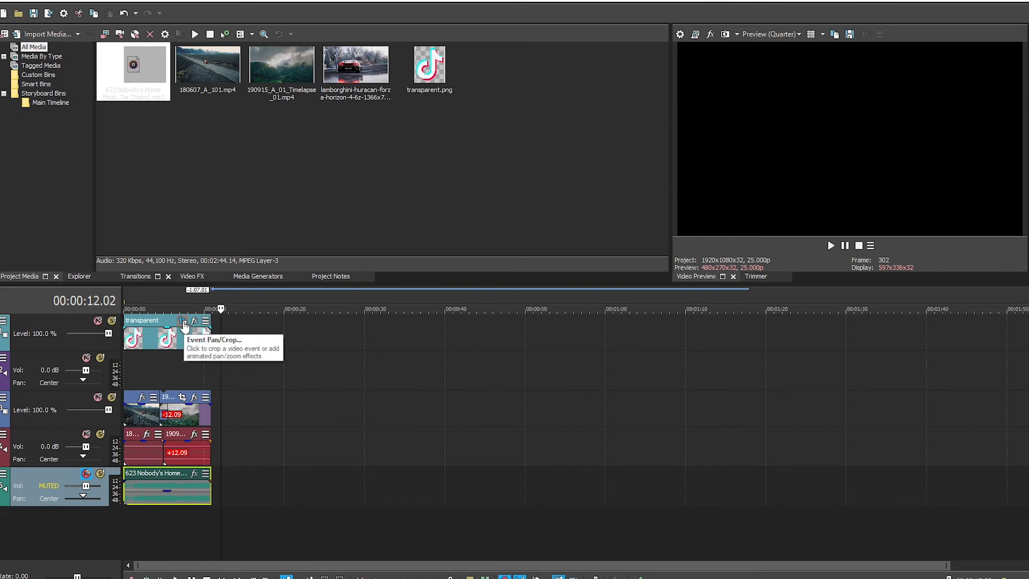
- In the logo's Pan/Crop, resize the crop frame at 00:00:10.23 to about 5,866 × 3,301, centred near X -3,162, Y 2,025
right_click(161, 324)
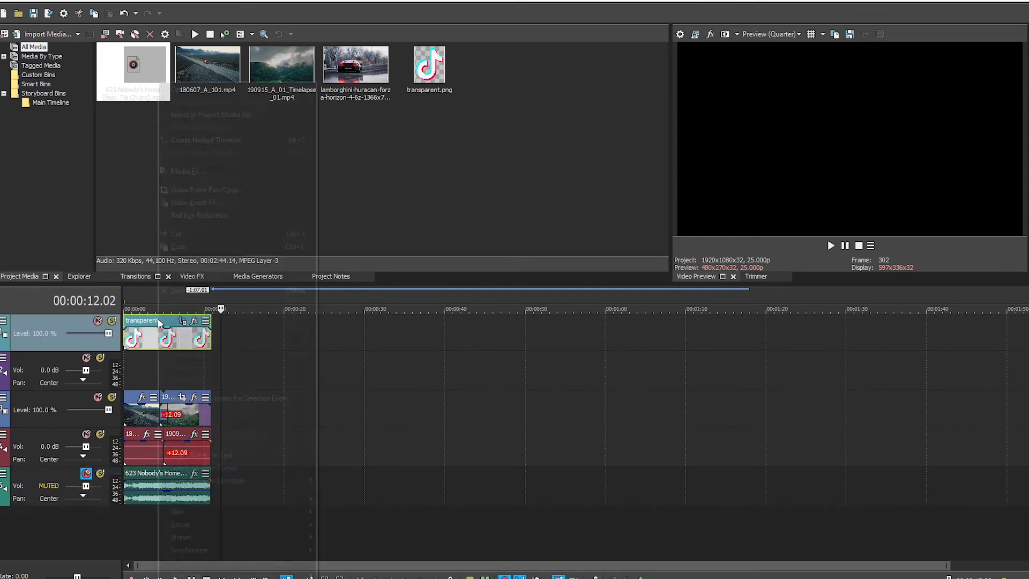
click(203, 192)
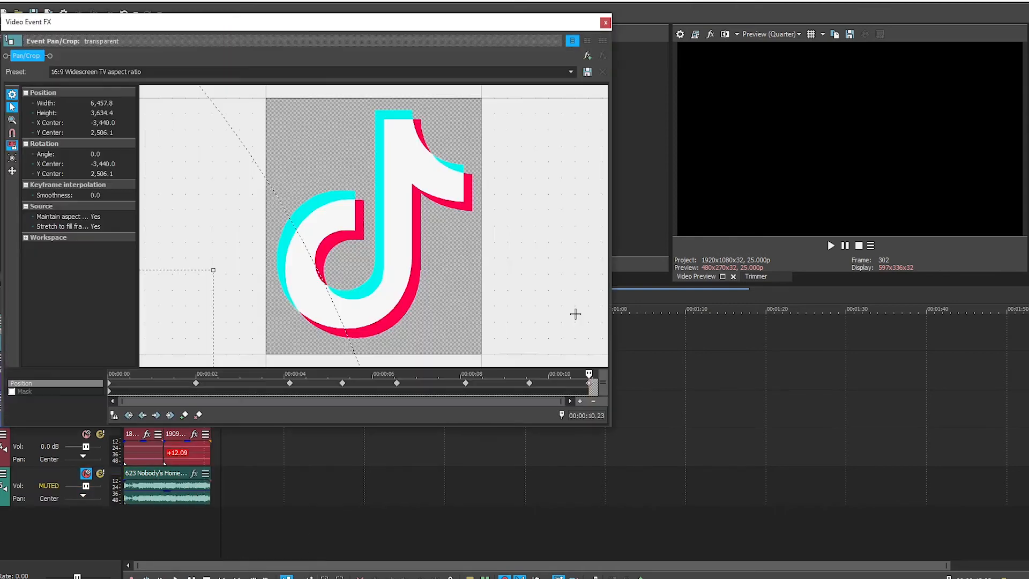
scroll(286, 264, down, 5)
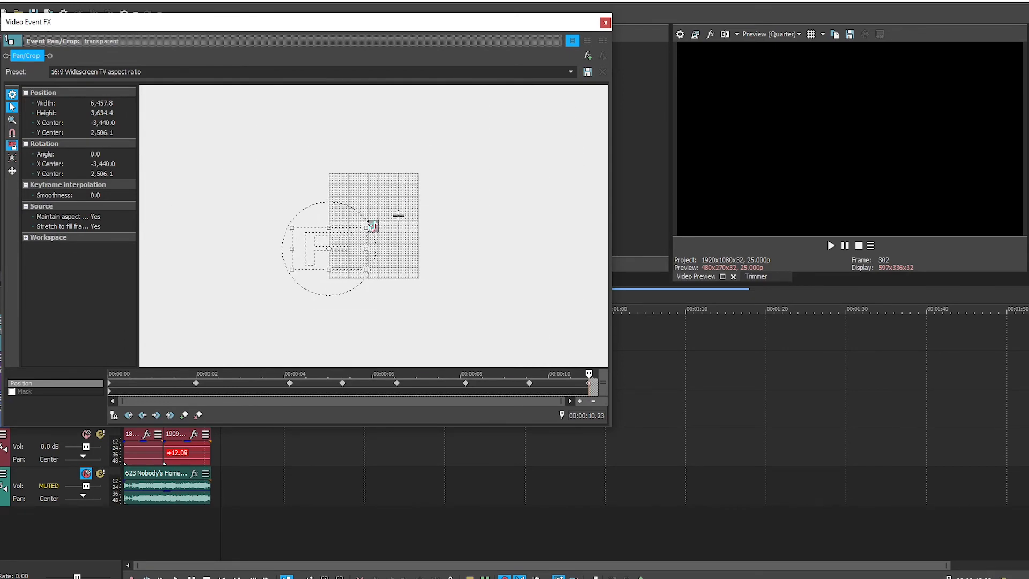
scroll(397, 247, up, 1)
scroll(398, 248, up, 1)
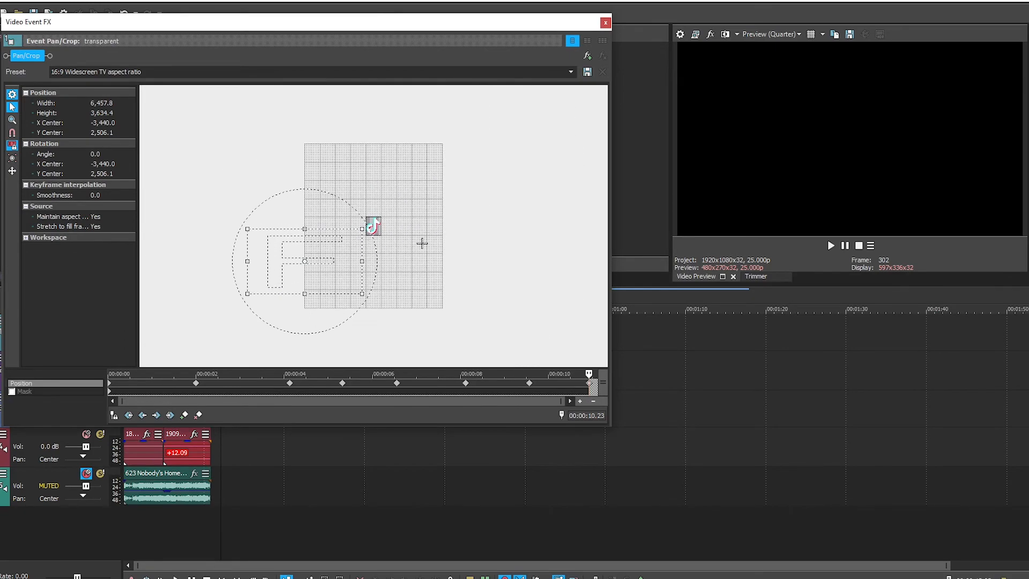
scroll(423, 244, up, 5)
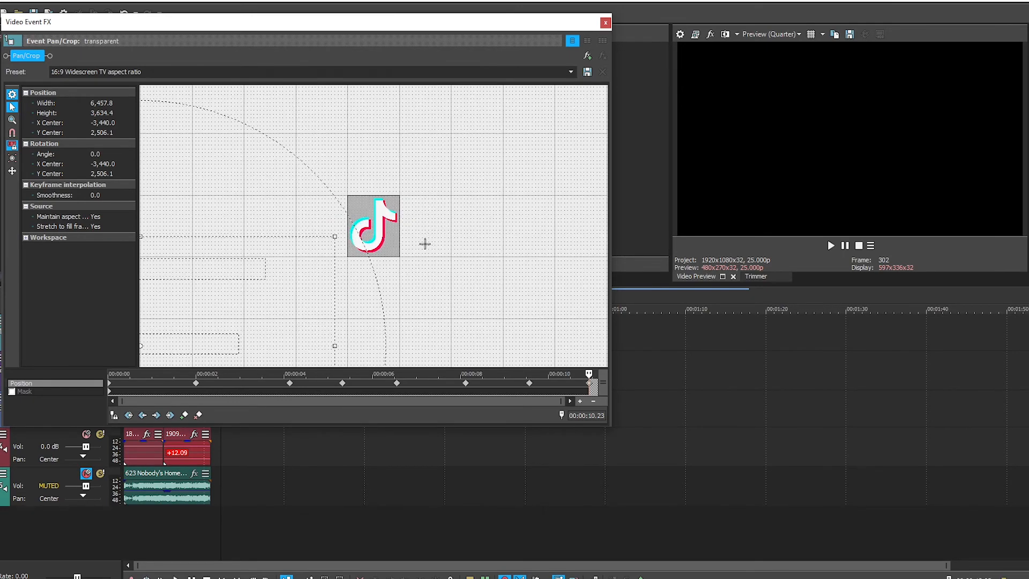
scroll(424, 243, down, 1)
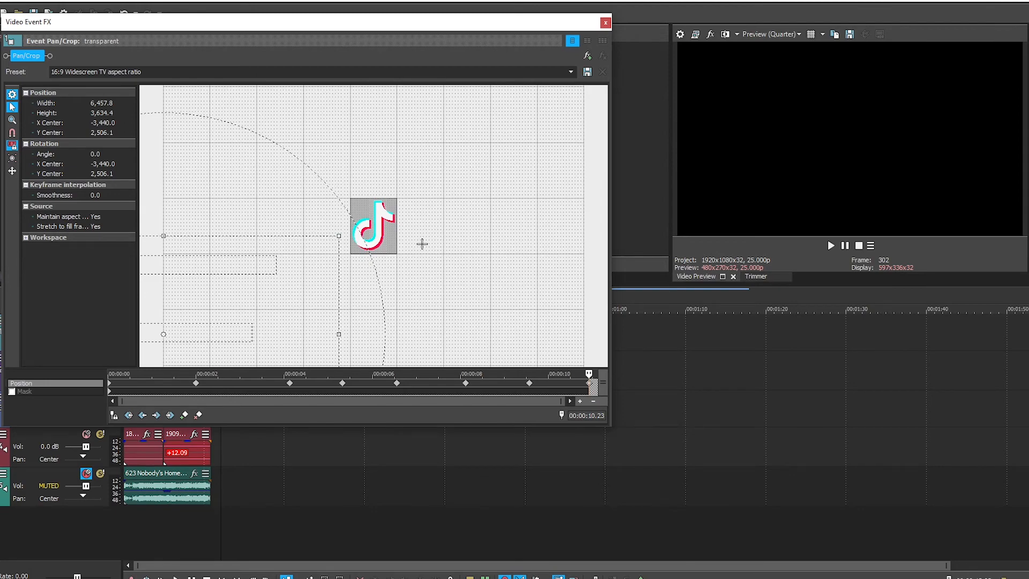
scroll(423, 244, down, 4)
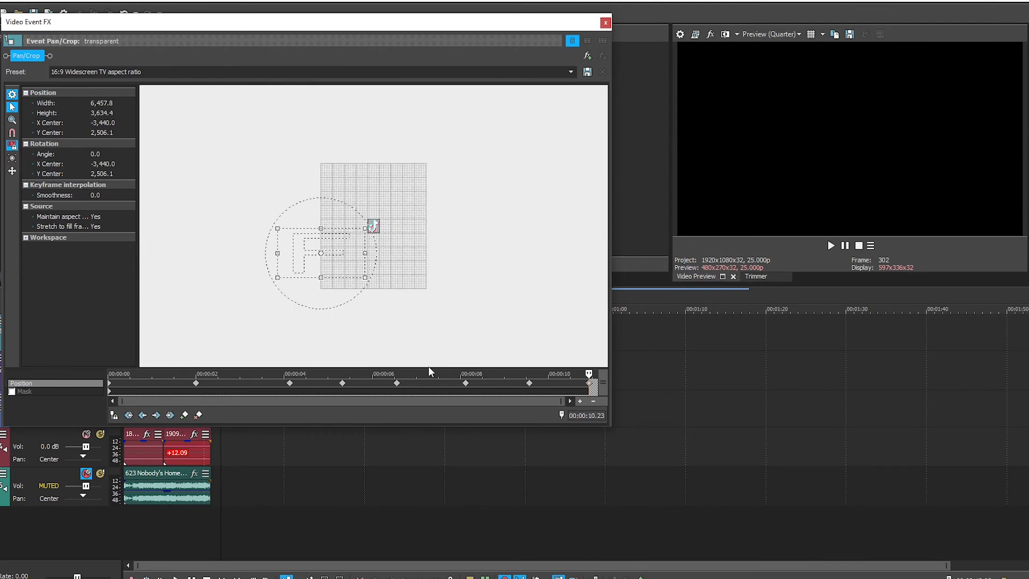
scroll(372, 257, up, 4)
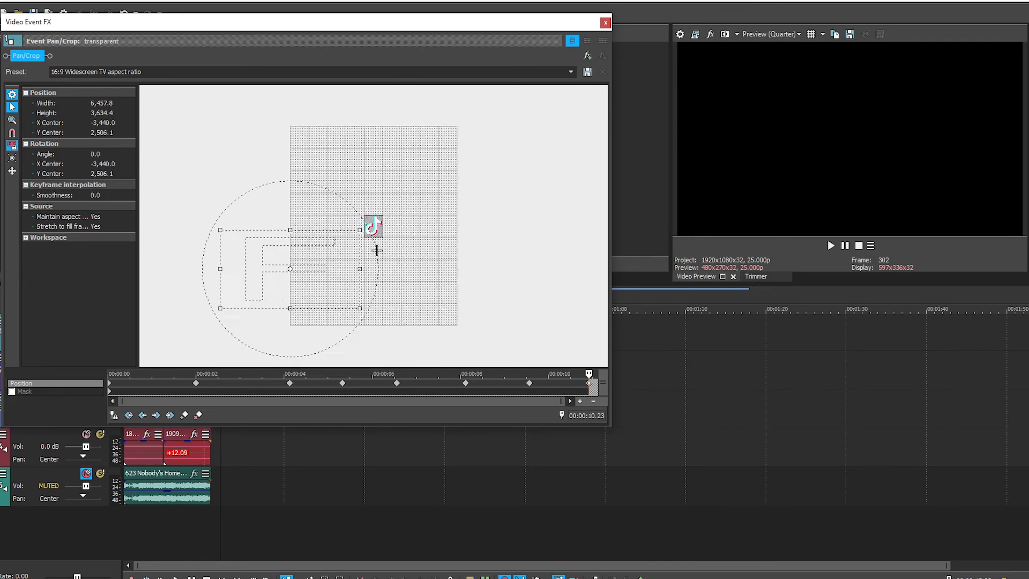
scroll(372, 254, down, 1)
drag(303, 269, 420, 205)
mouse_move(469, 169)
mouse_down()
mouse_move(388, 229)
mouse_move(470, 178)
mouse_up()
drag(349, 243, 282, 273)
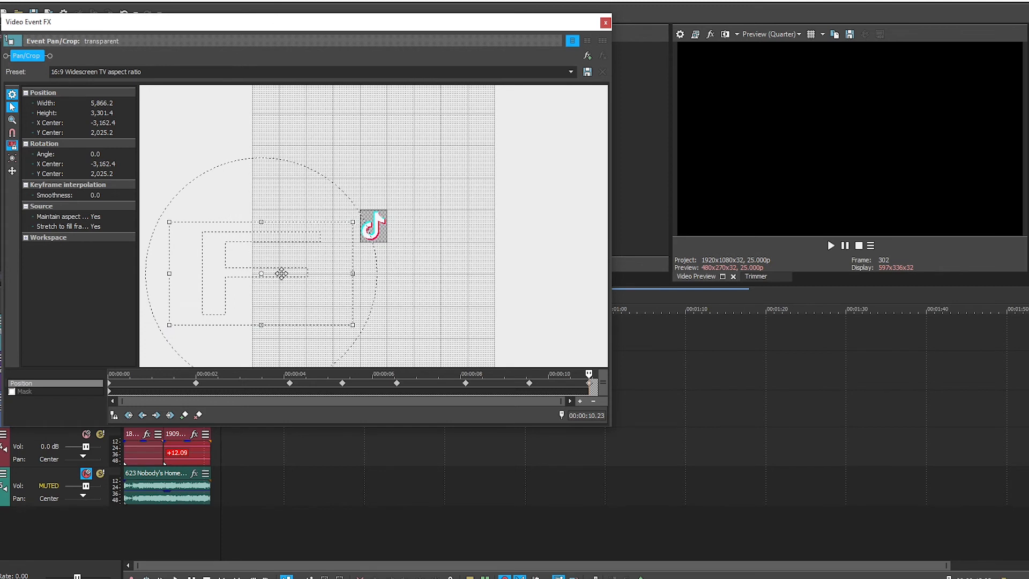
- Review the Position and Mask rows and the available aspect ratio presets for the logo, and close Pan/Crop
click(51, 394)
click(52, 382)
click(571, 72)
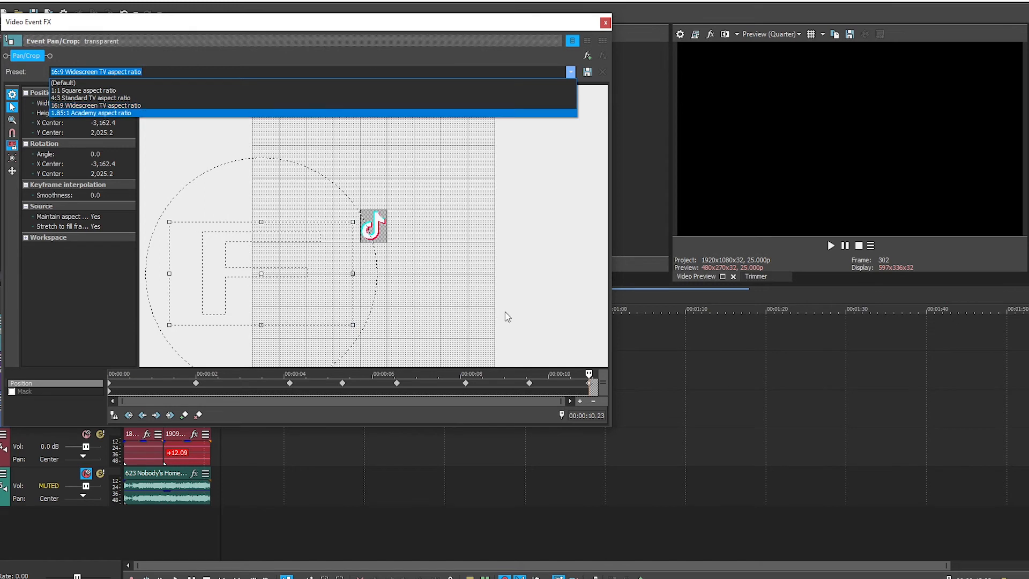
click(558, 285)
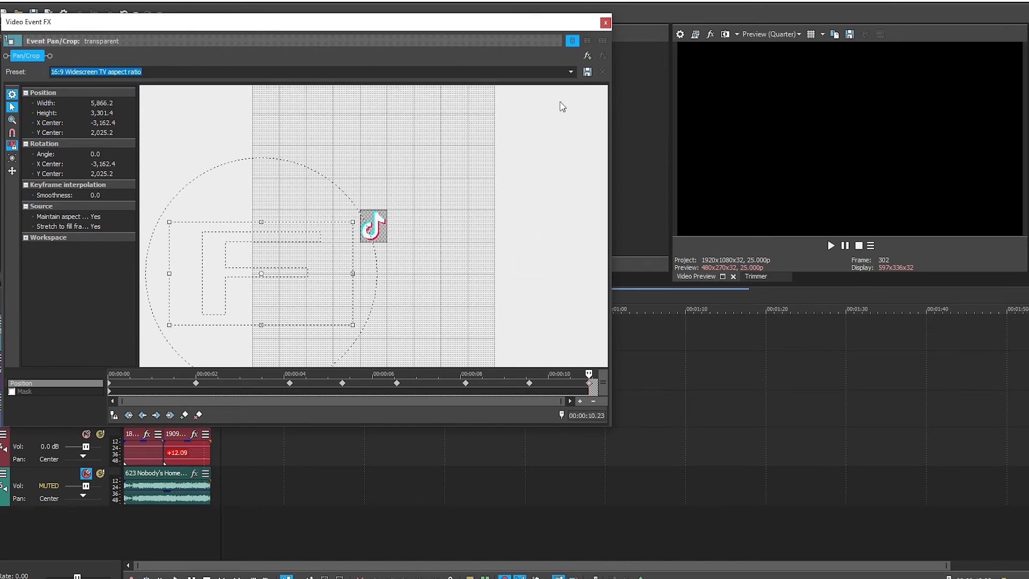
click(571, 72)
click(587, 258)
click(605, 22)
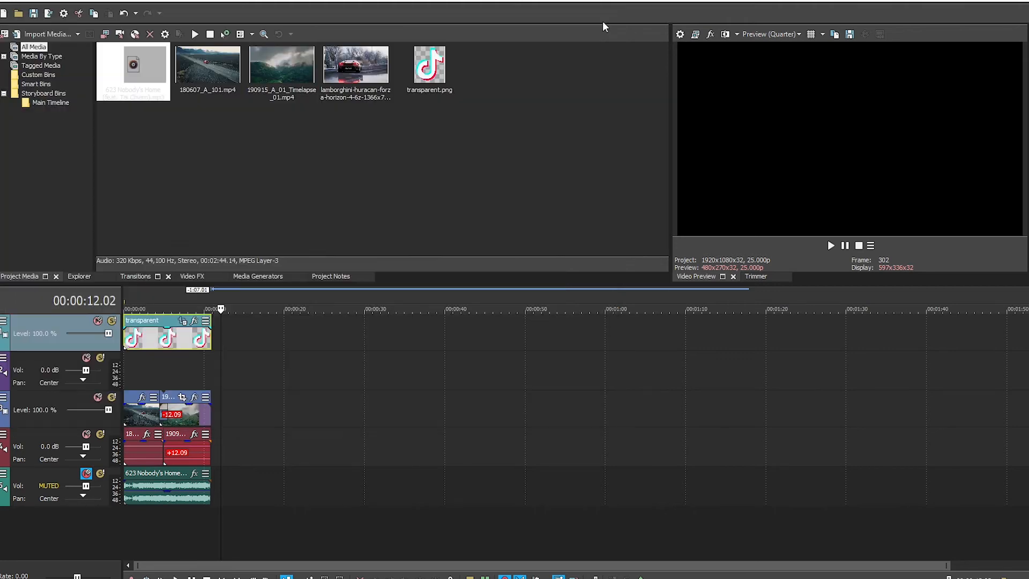
- Unmute the music track, return the cursor to 00:00:00.00, and mute the music track again
click(85, 473)
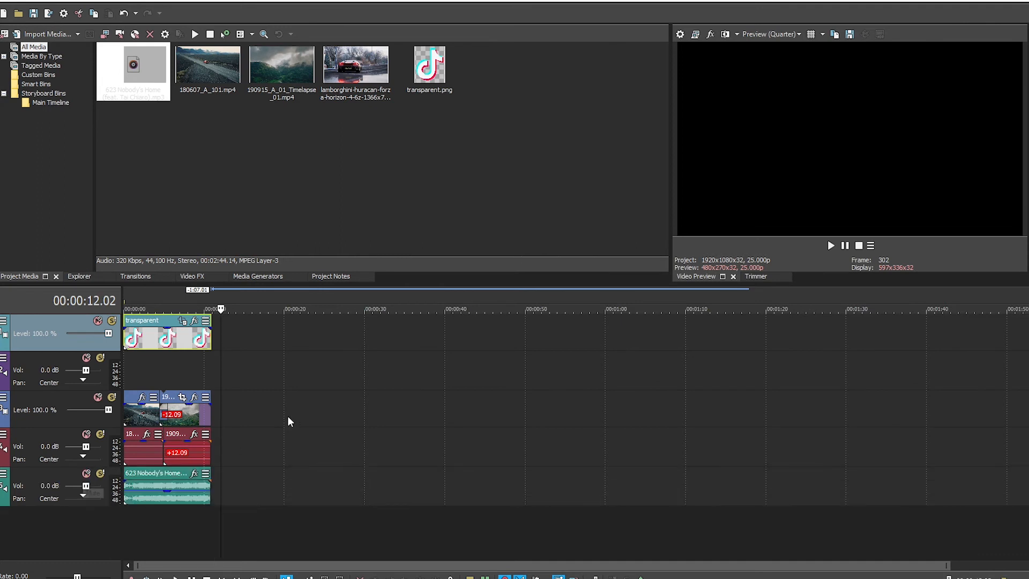
drag(217, 308, 34, 320)
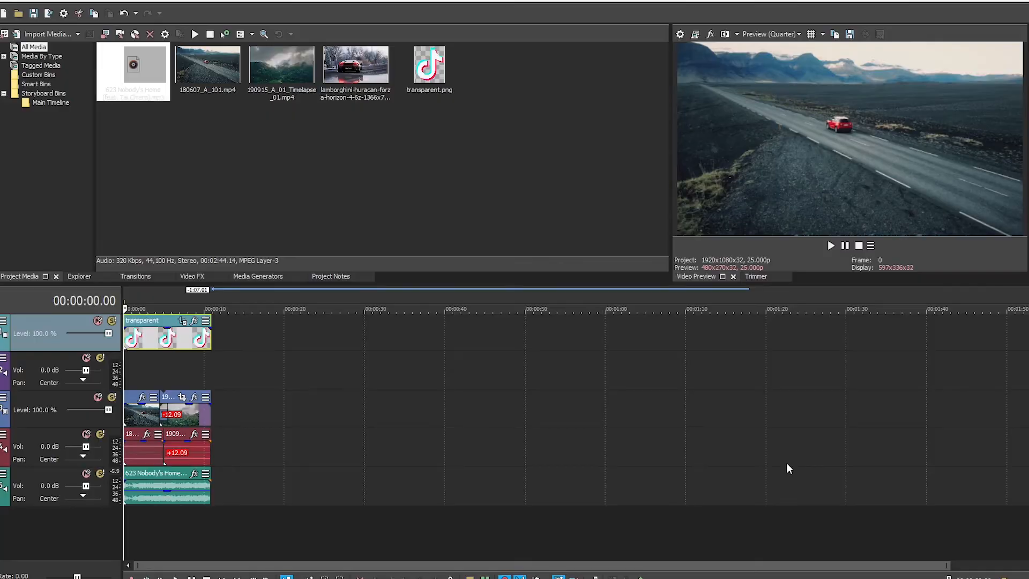
click(84, 475)
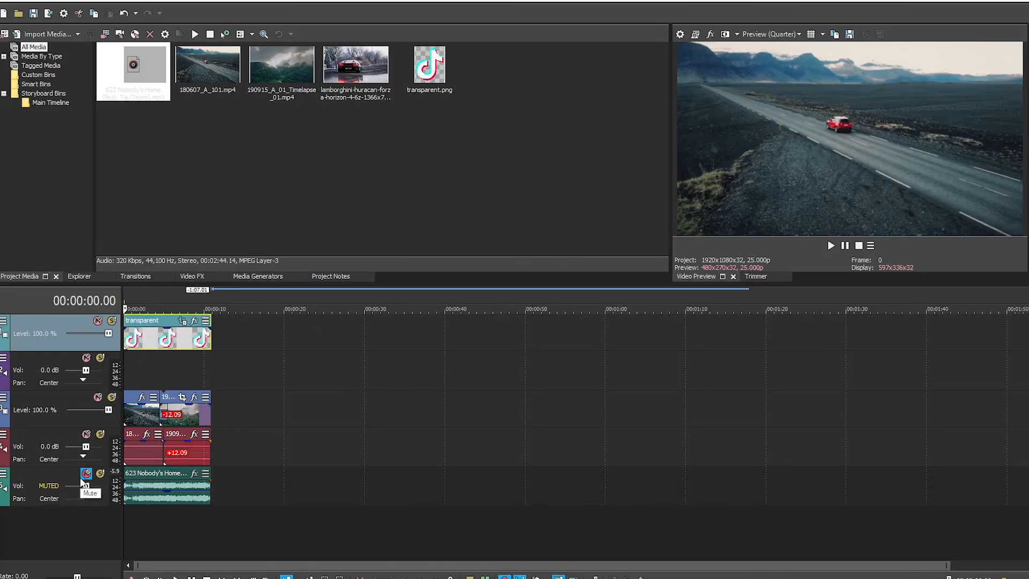